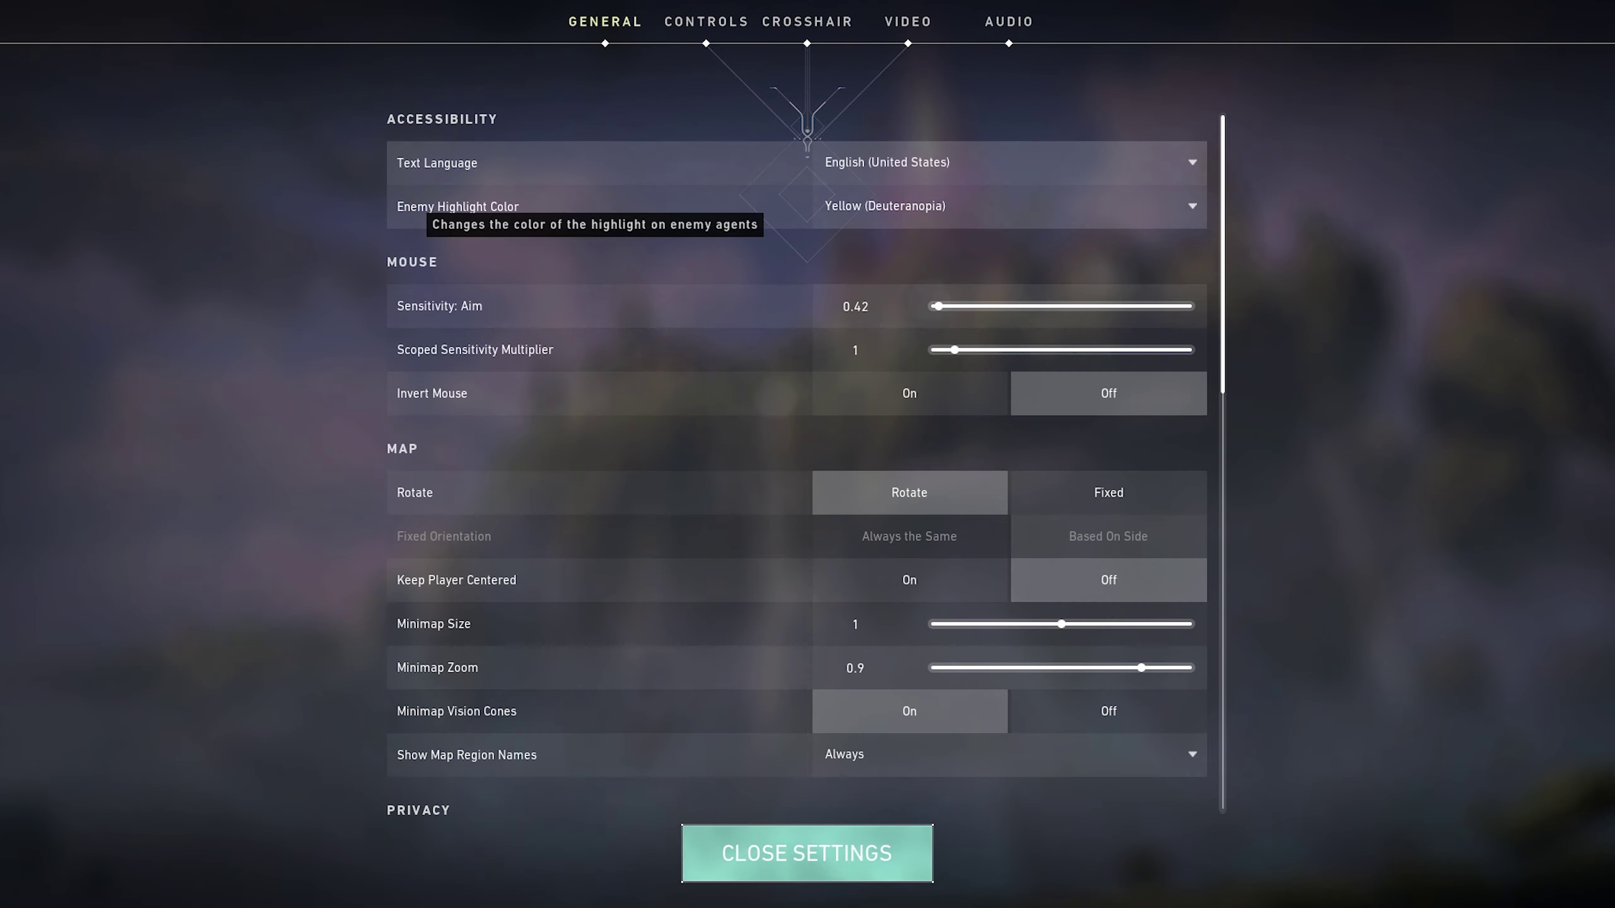
# - Set the enemy highlight color to Yellow (Deuteranopia) and check the aim sensitivity value
pyautogui.click(1008, 206)
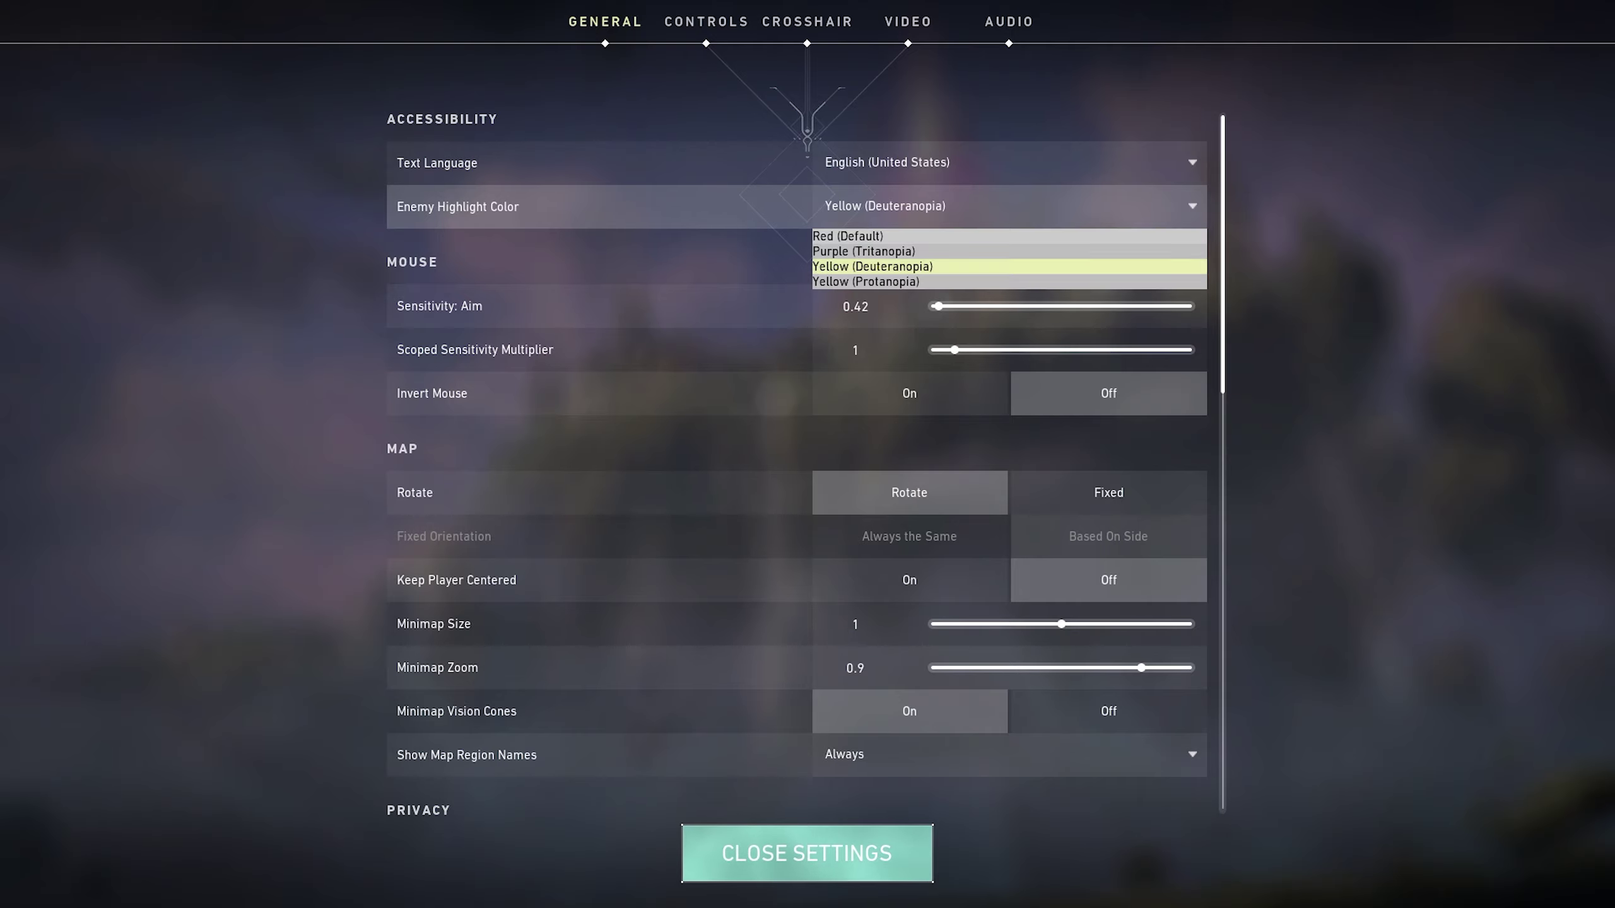
pyautogui.click(1008, 268)
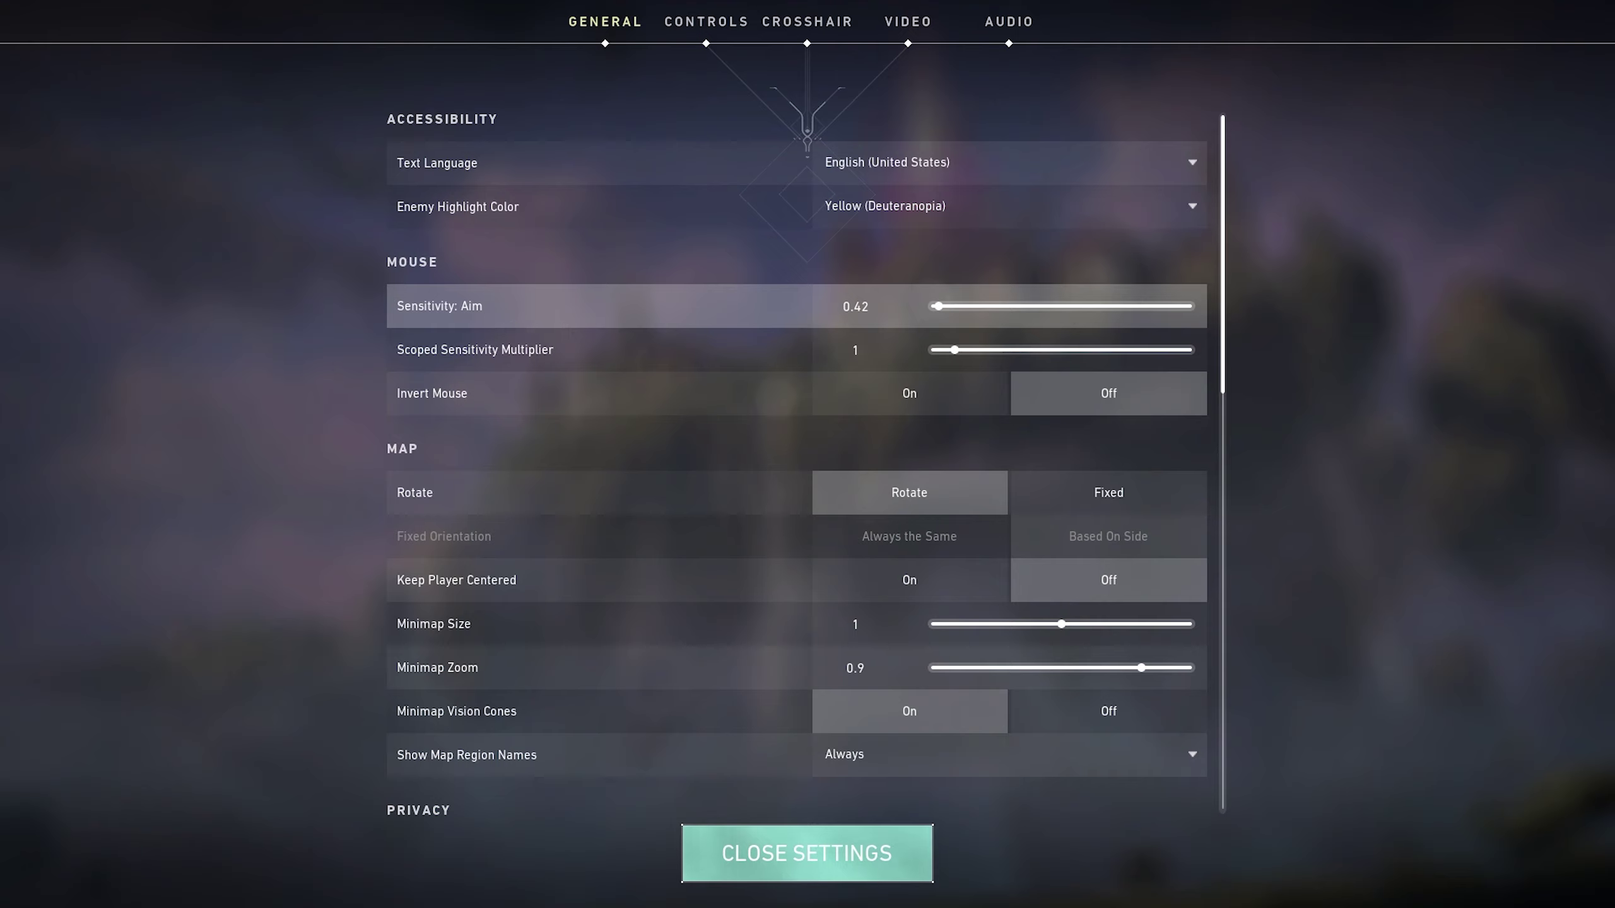
pyautogui.click(856, 306)
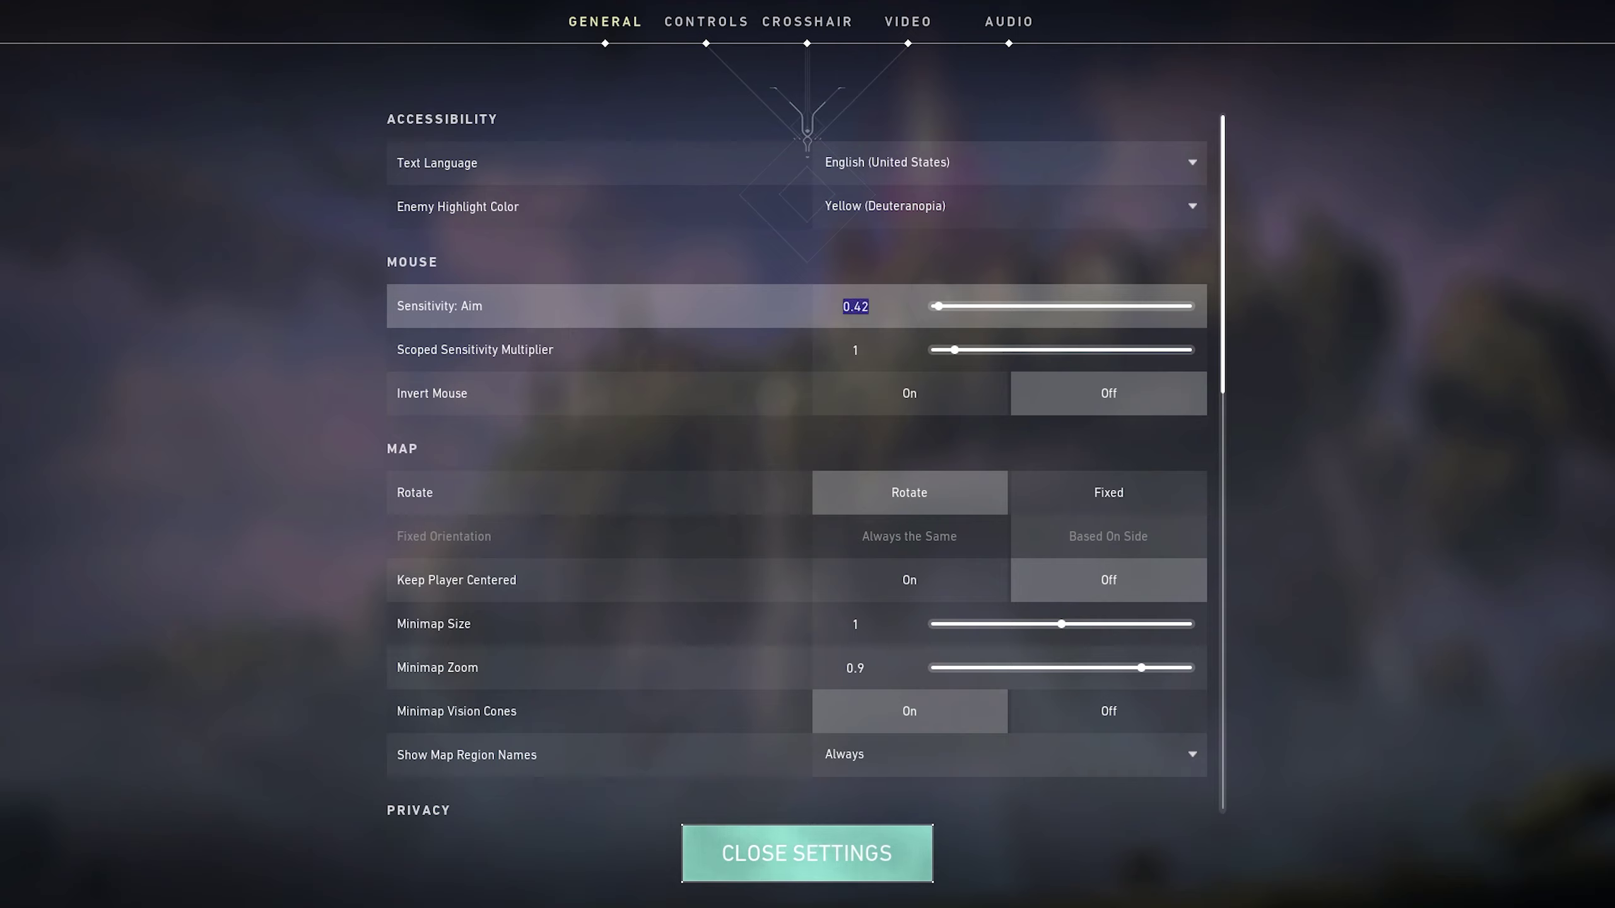
pyautogui.click(862, 306)
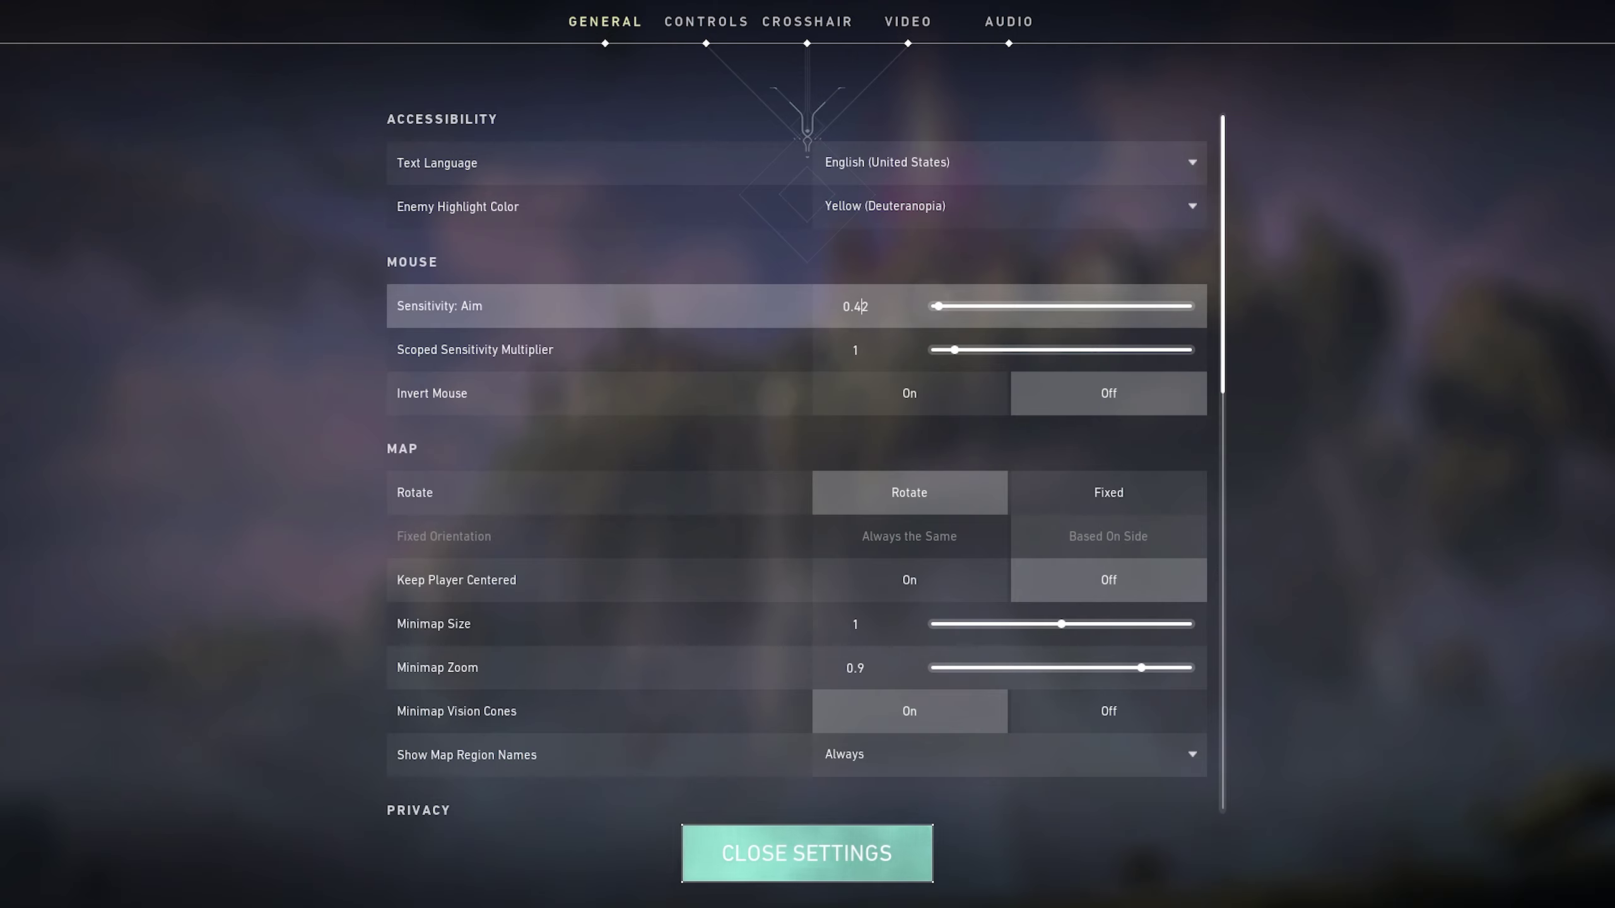
pyautogui.click(856, 307)
pyautogui.click(700, 267)
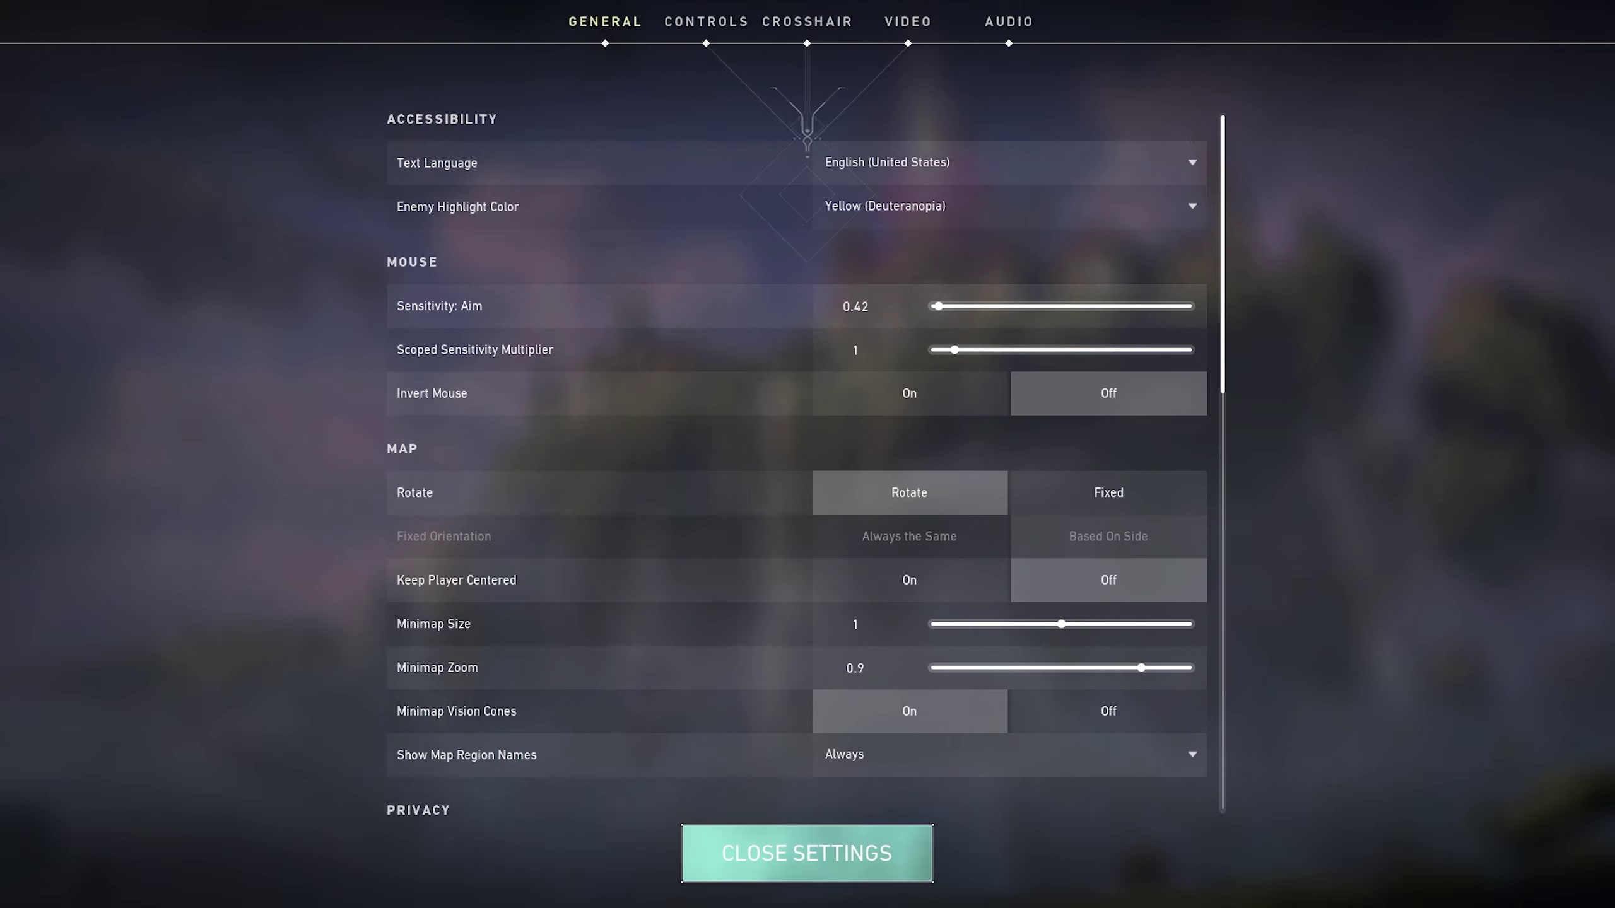
# - Review the rest of the general settings, covering the mouse, map, privacy and other options
pyautogui.scroll(-1, 456, 318)
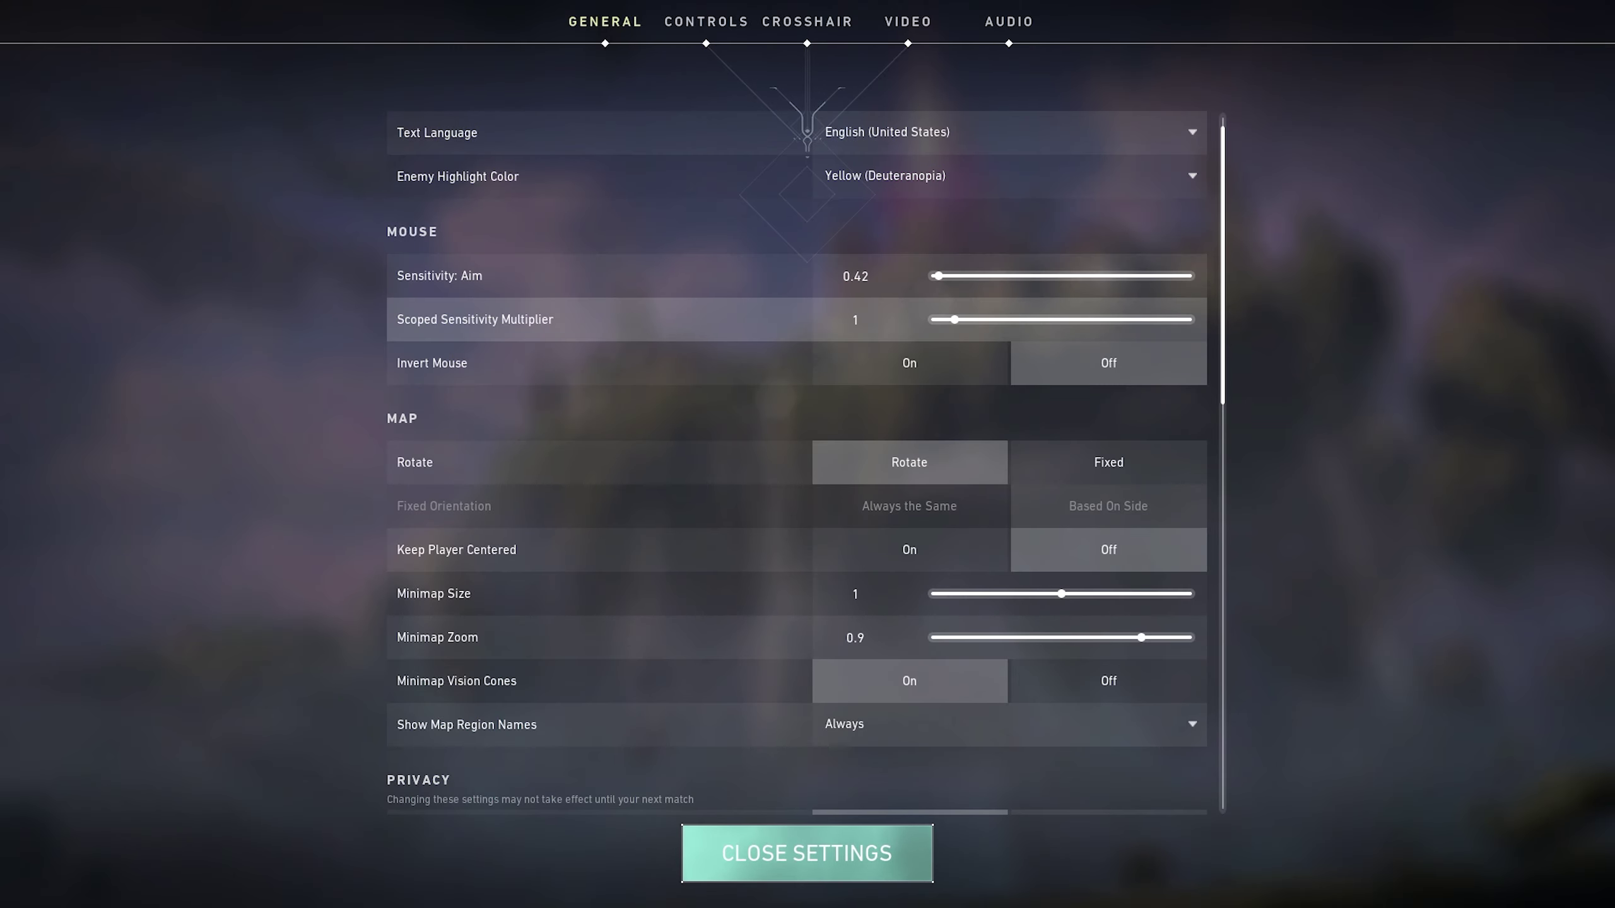
pyautogui.scroll(-4, 572, 445)
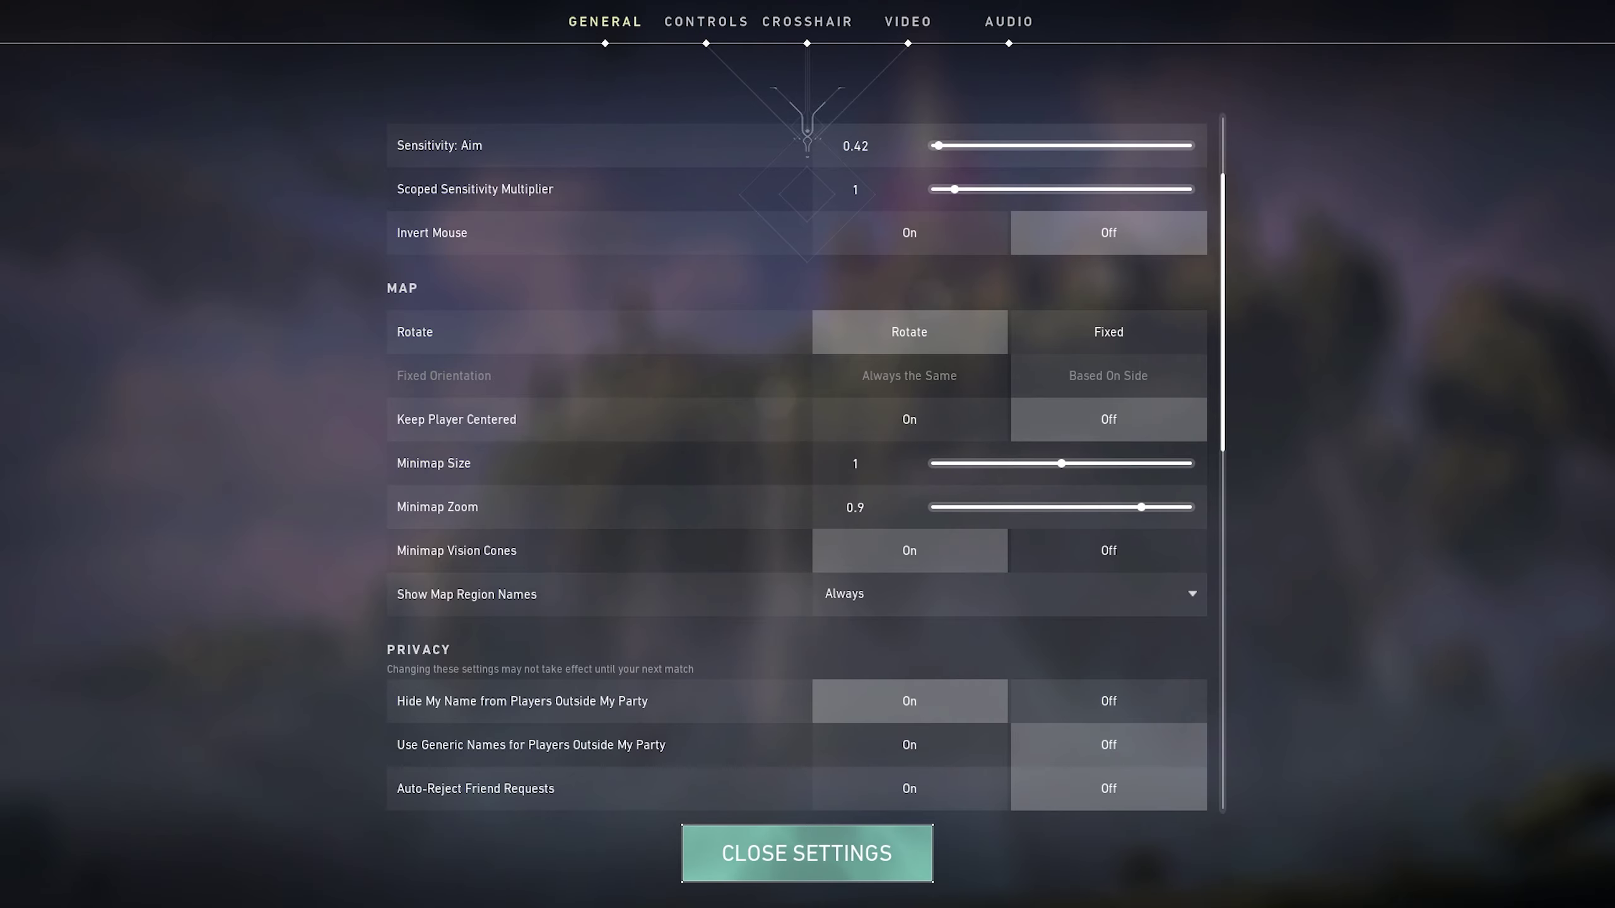
pyautogui.scroll(-8, 797, 458)
pyautogui.scroll(-8, 797, 458)
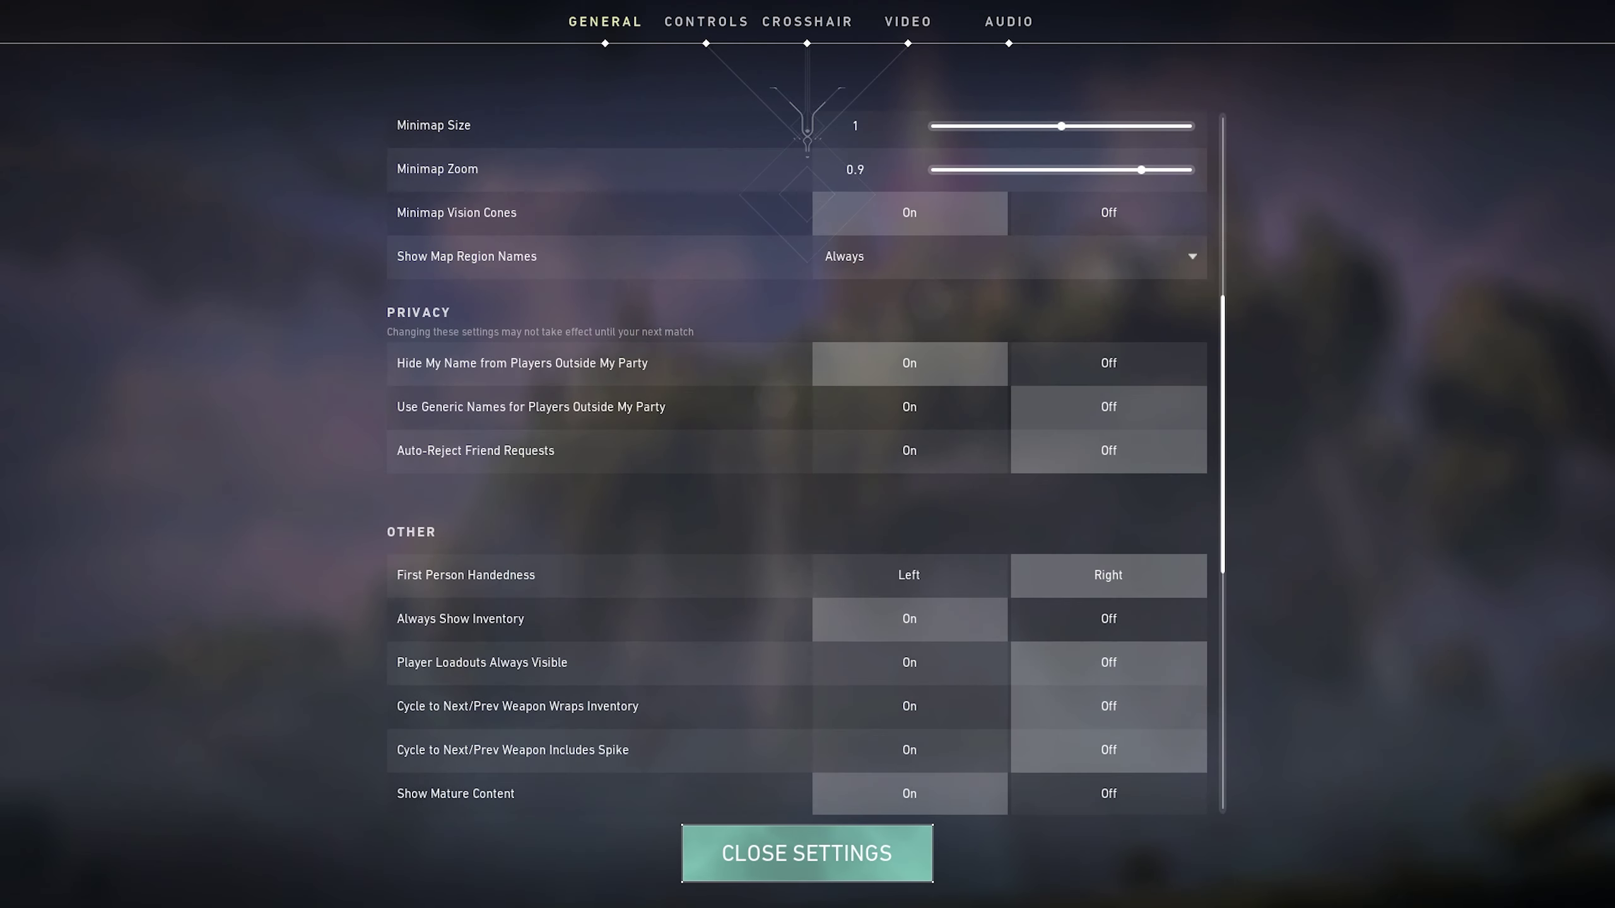
pyautogui.scroll(-11, 797, 458)
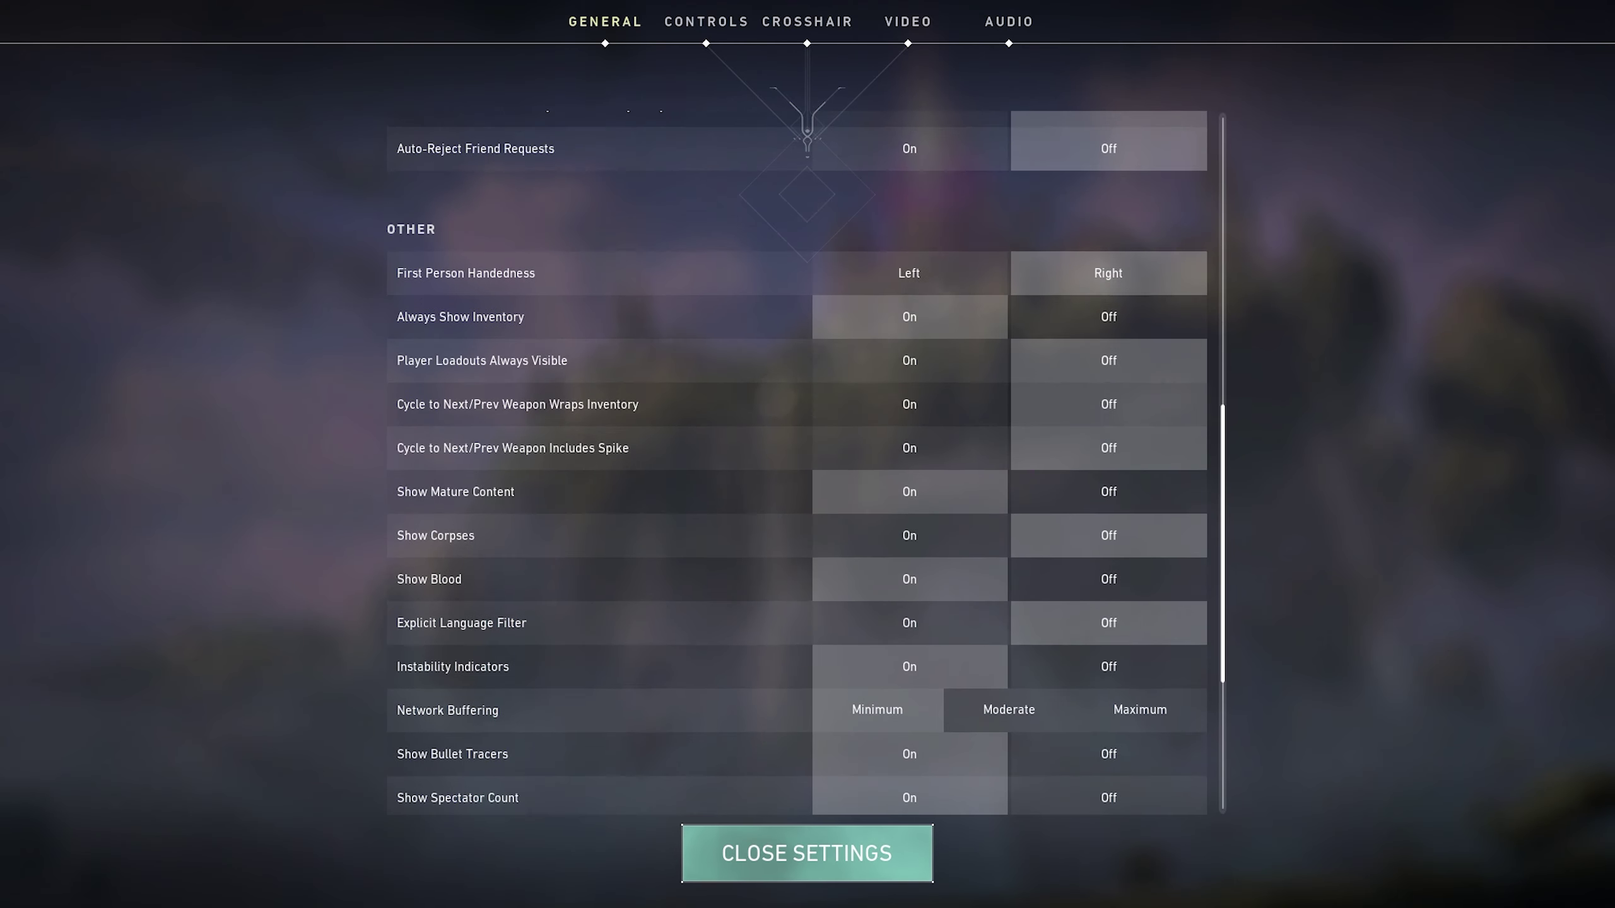
pyautogui.scroll(-2, 798, 458)
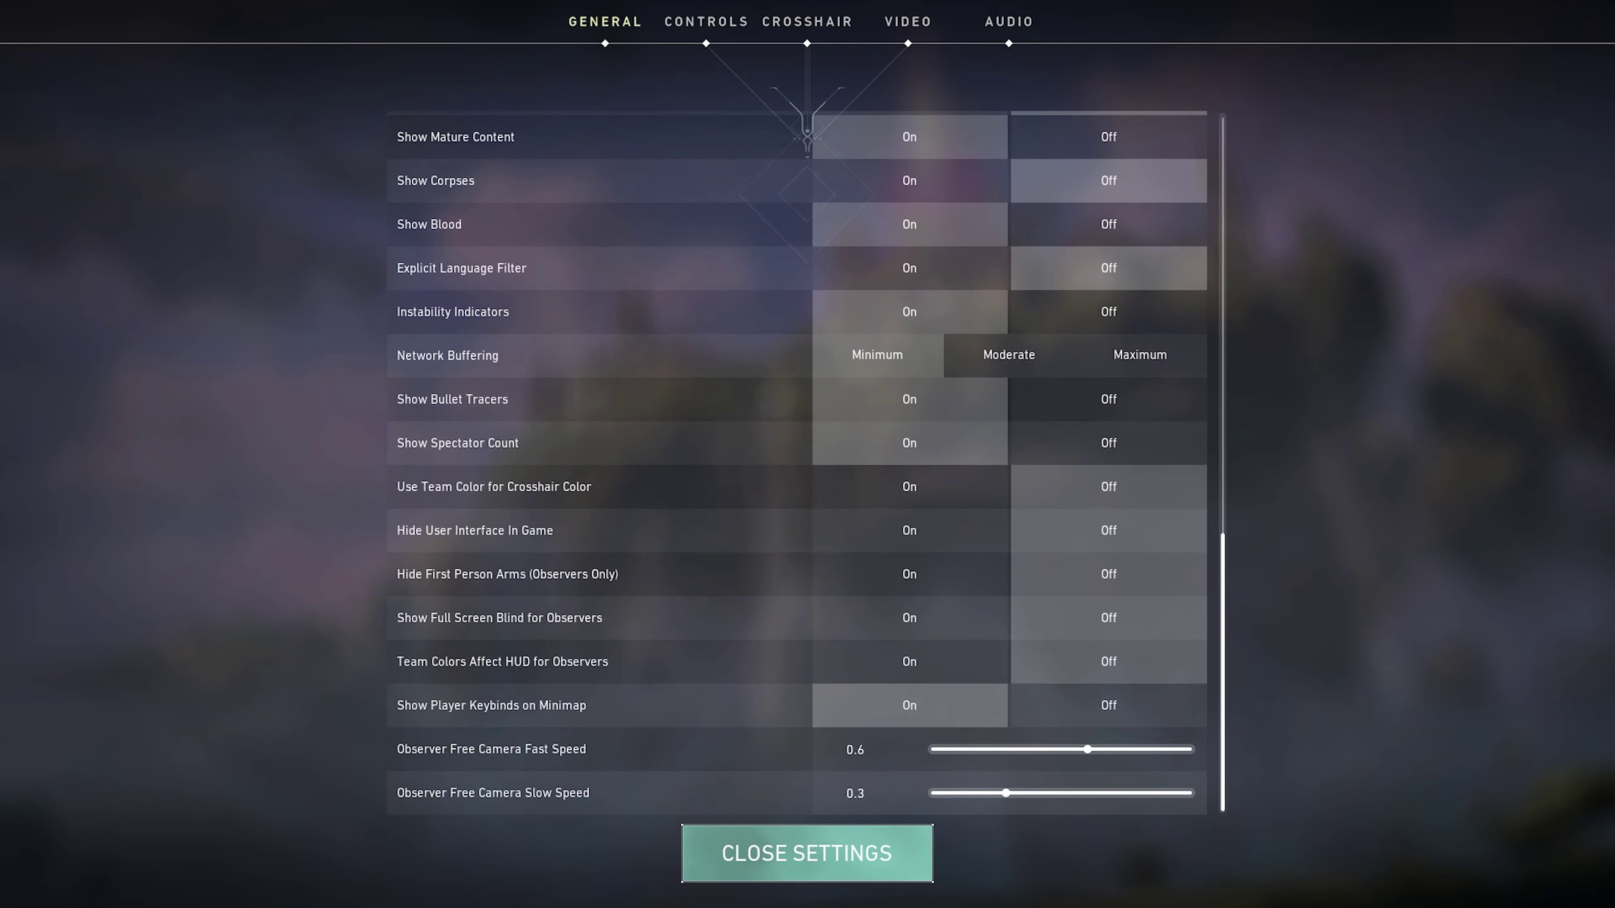
# - Review the movement, equipment, communication and interface key bindings in the controls settings
pyautogui.click(706, 21)
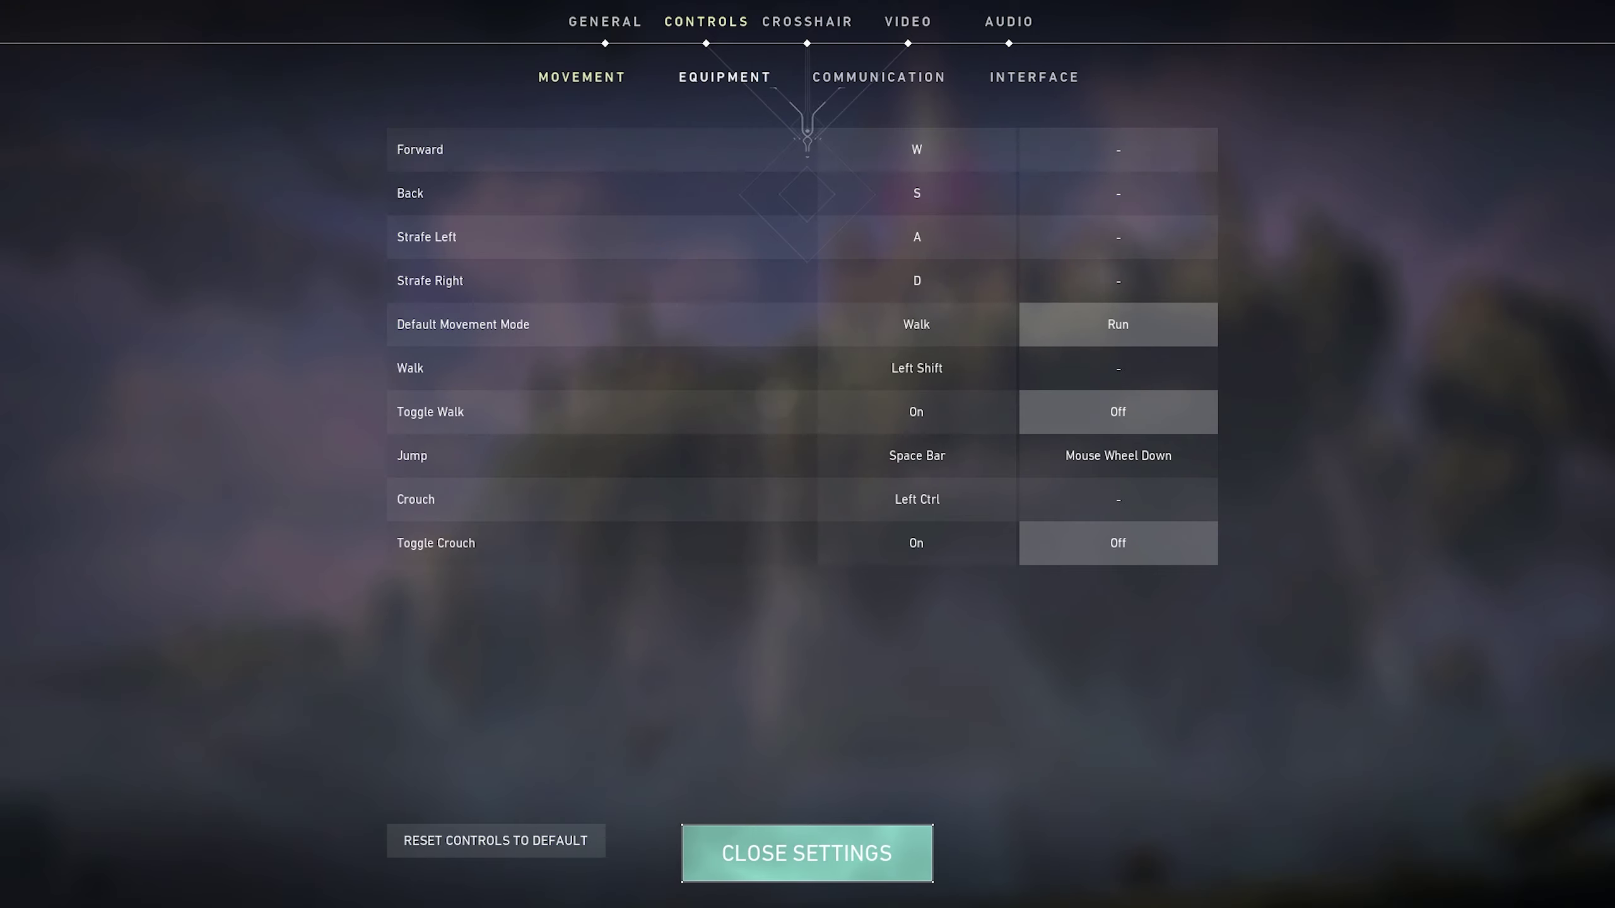
pyautogui.click(725, 77)
pyautogui.scroll(-6, 795, 445)
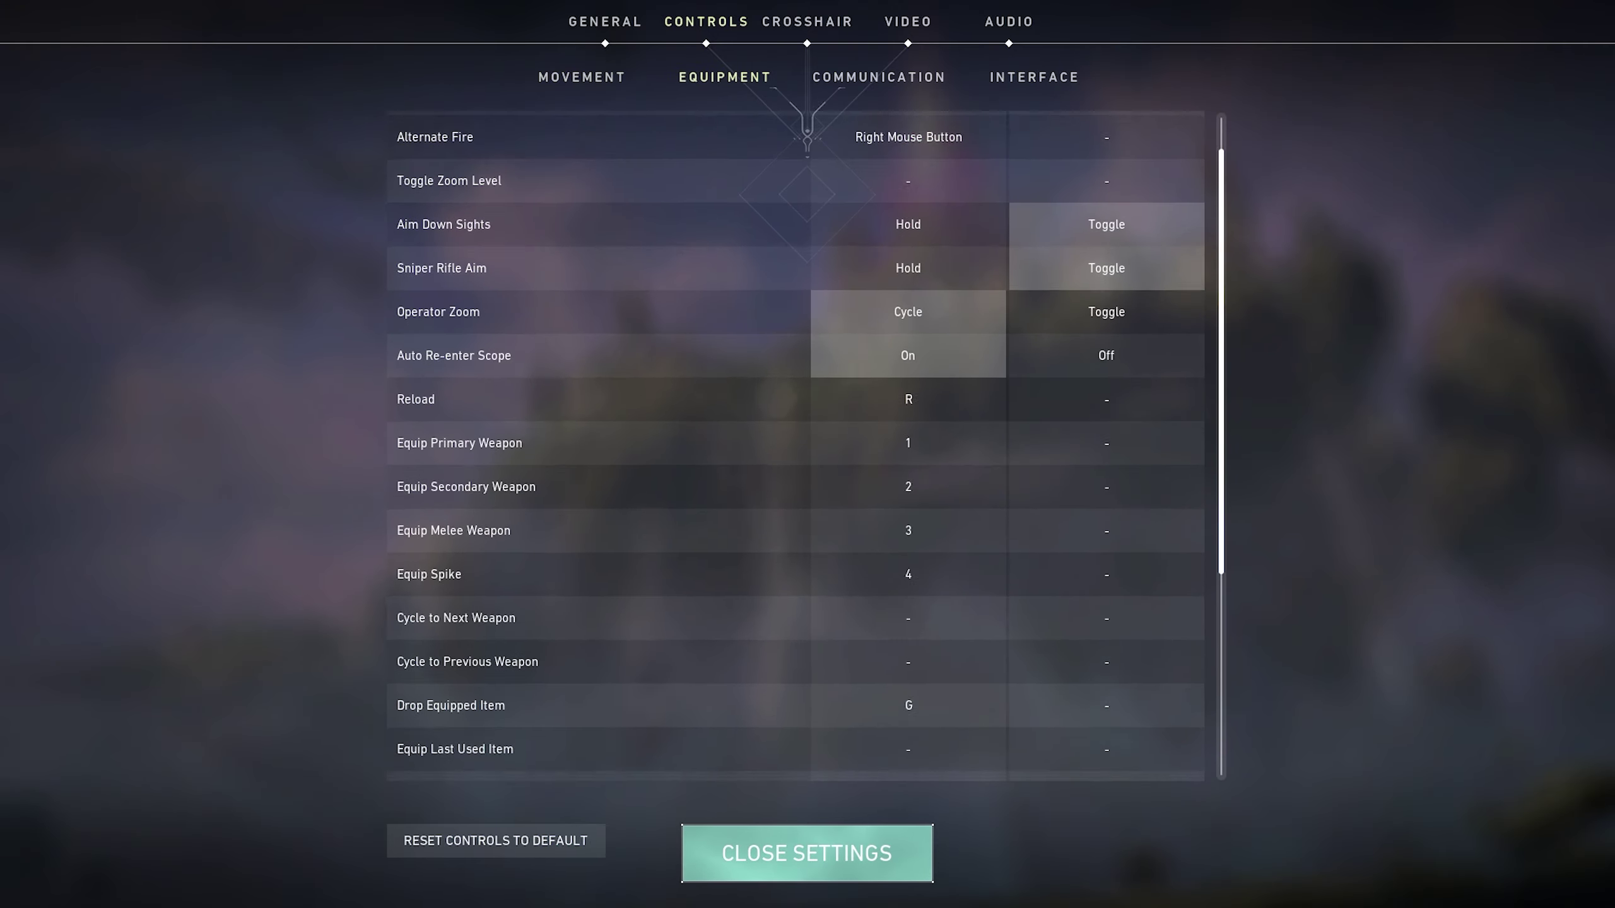
pyautogui.click(879, 77)
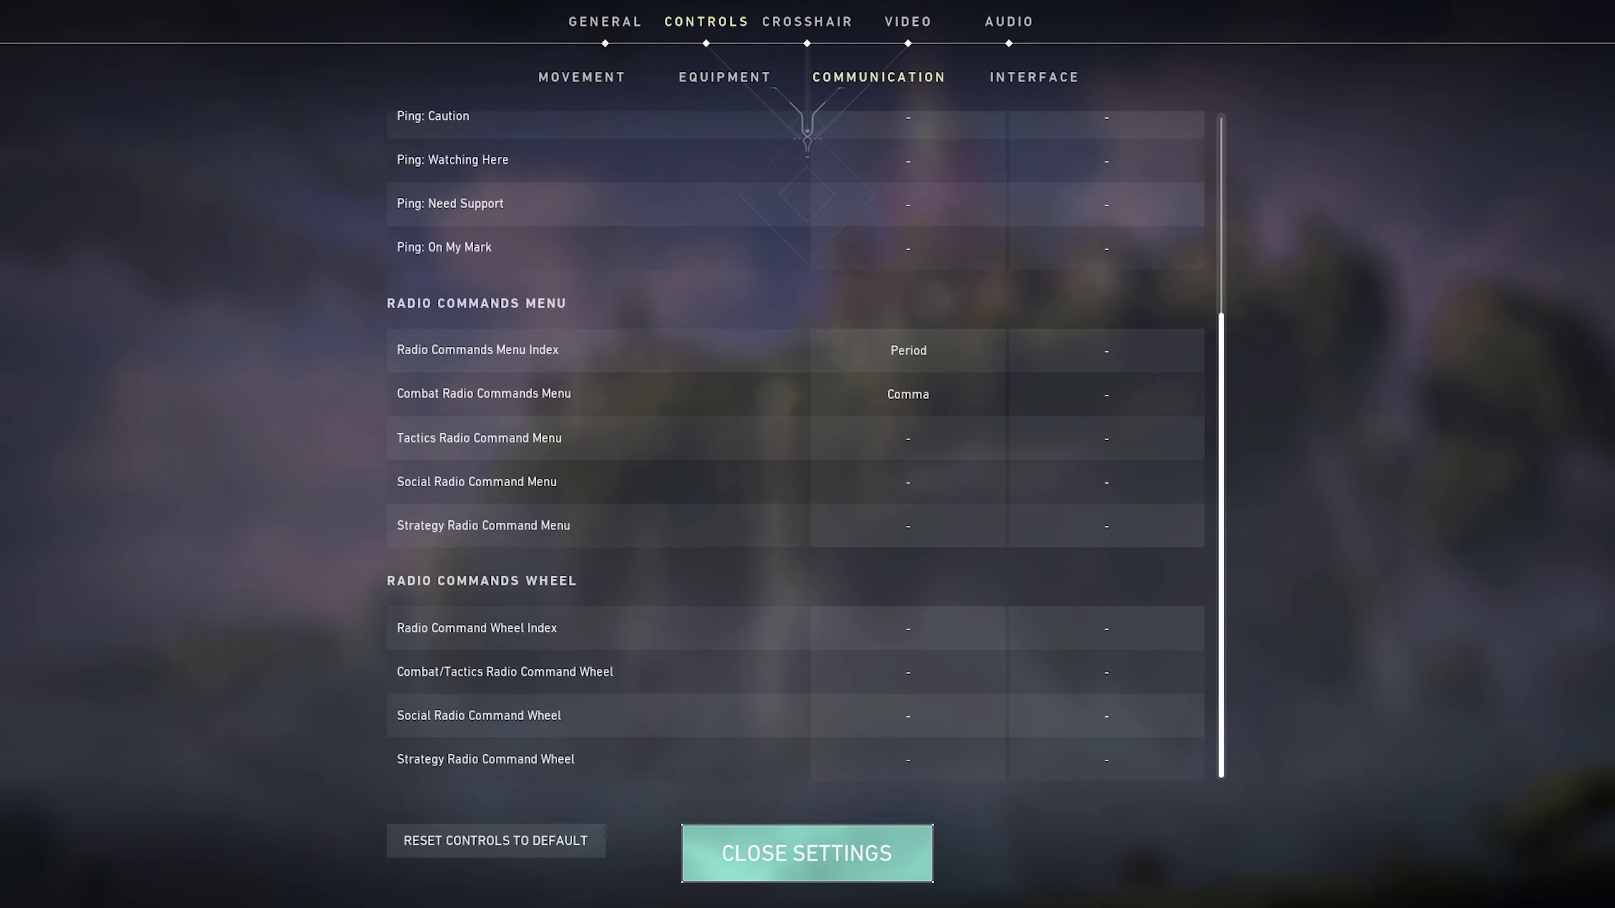
pyautogui.scroll(5, 795, 445)
pyautogui.scroll(-5, 795, 191)
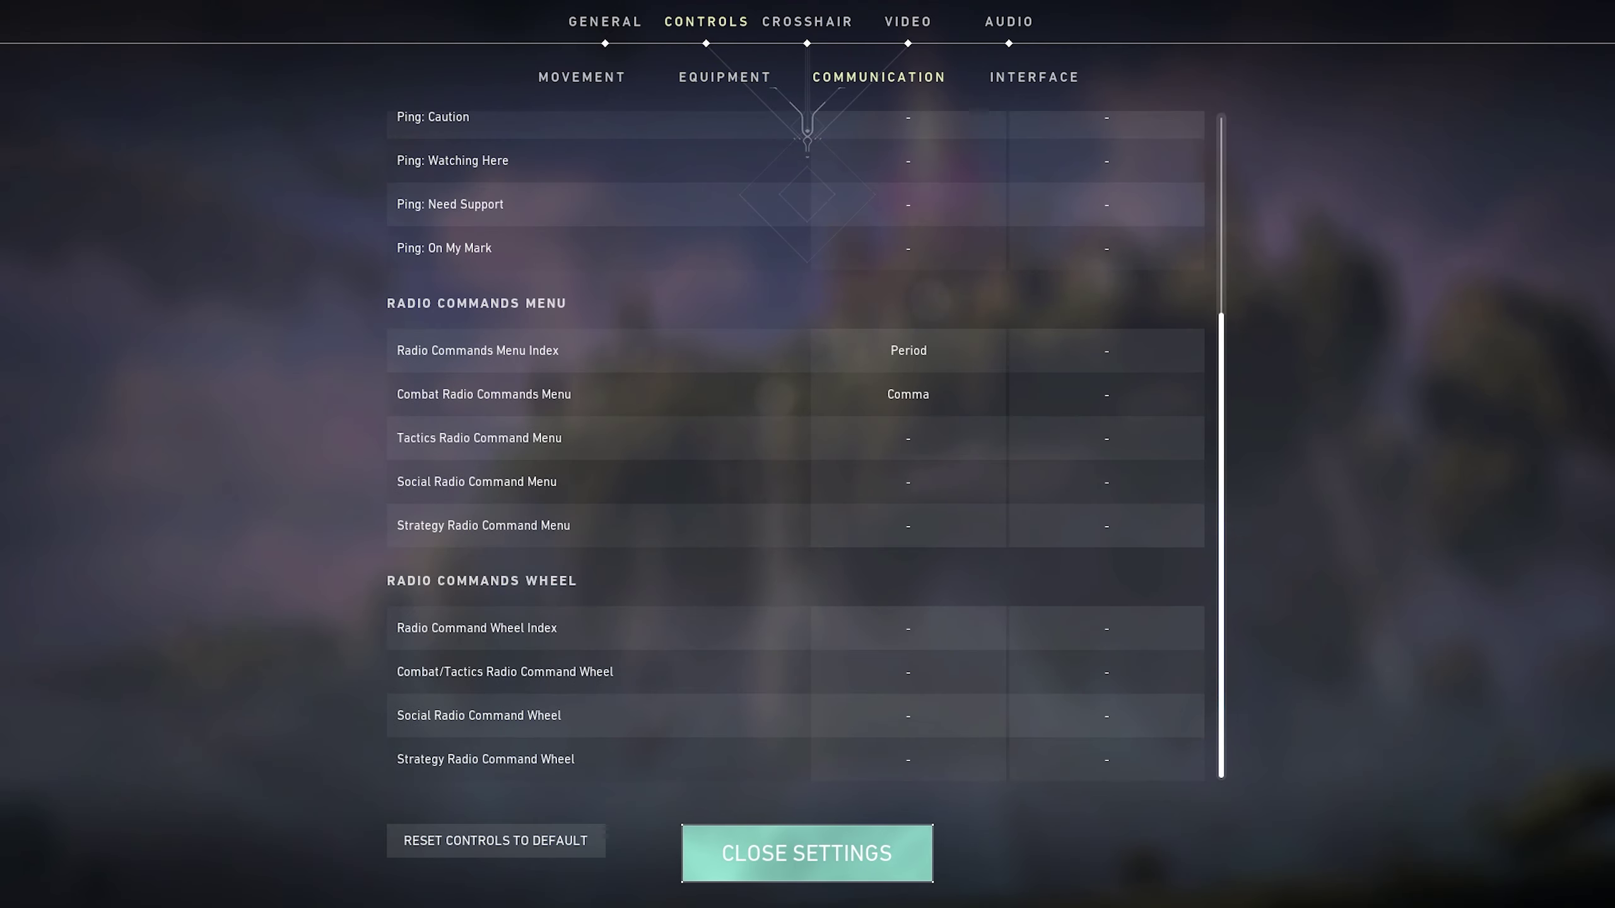
pyautogui.click(1034, 77)
pyautogui.scroll(5, 795, 446)
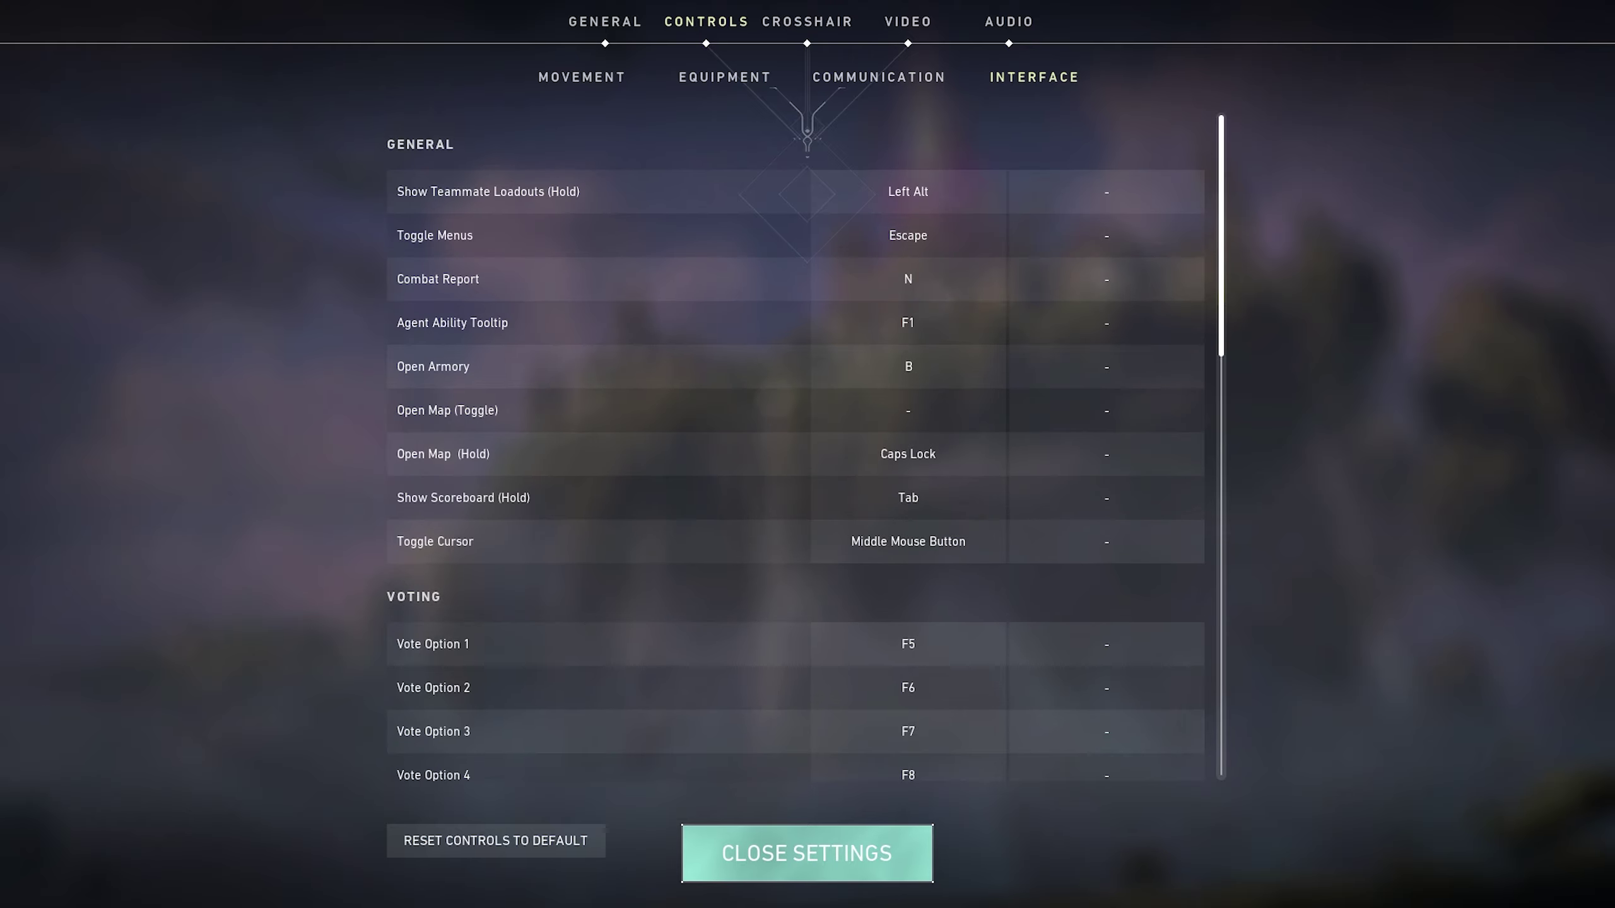
pyautogui.scroll(-10, 795, 446)
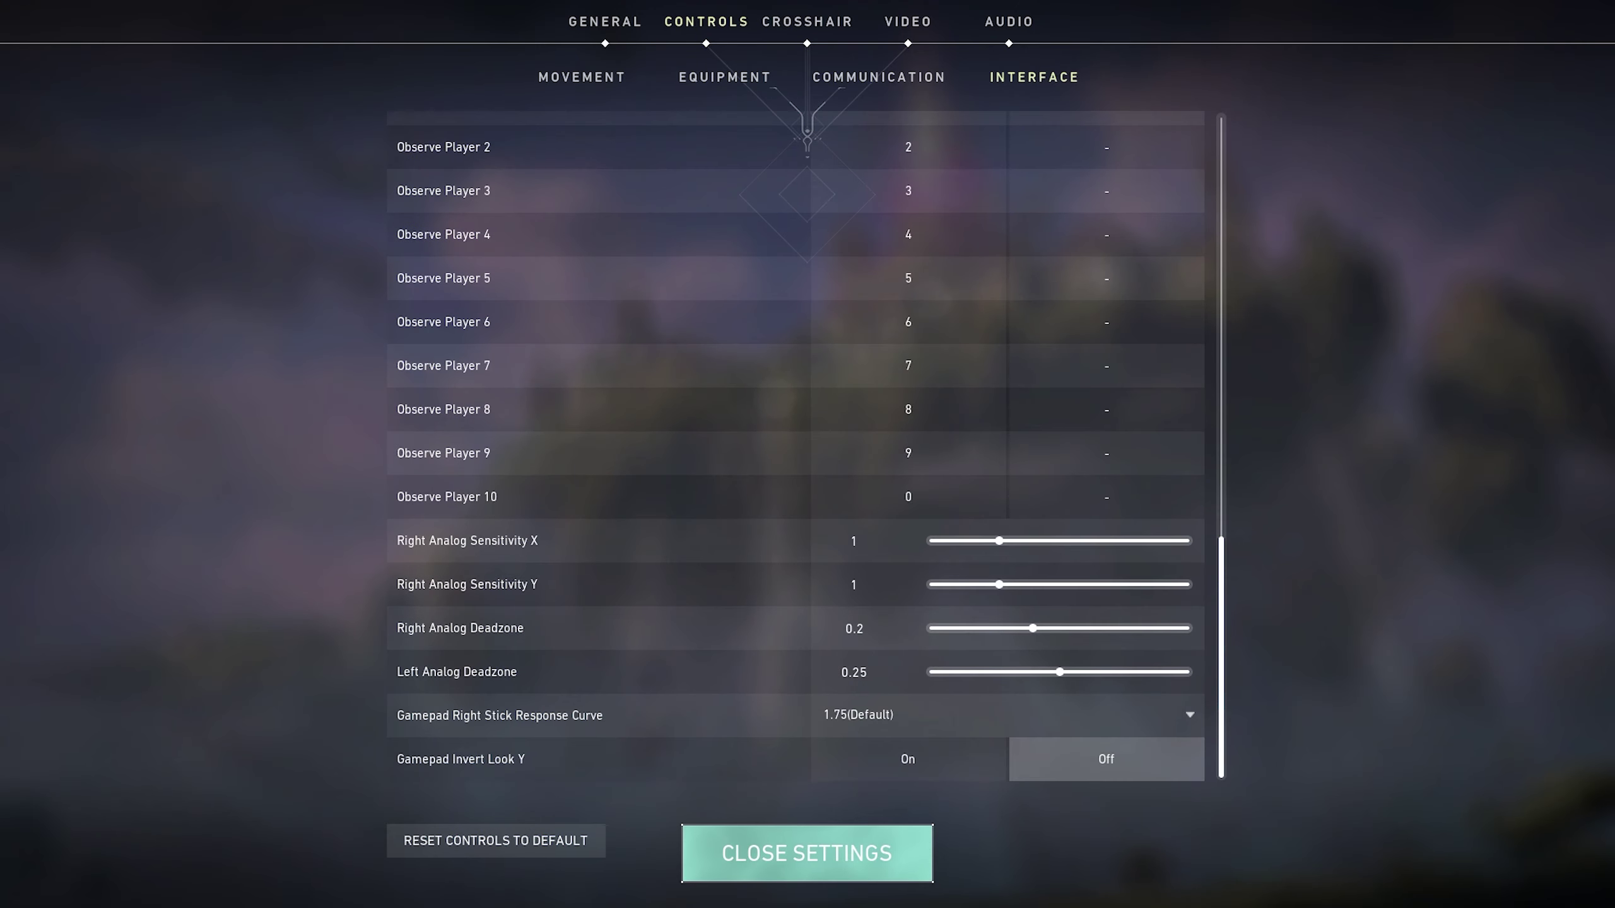
# - Review the crosshair settings, including color, outlines, center dot and inner lines
pyautogui.click(807, 21)
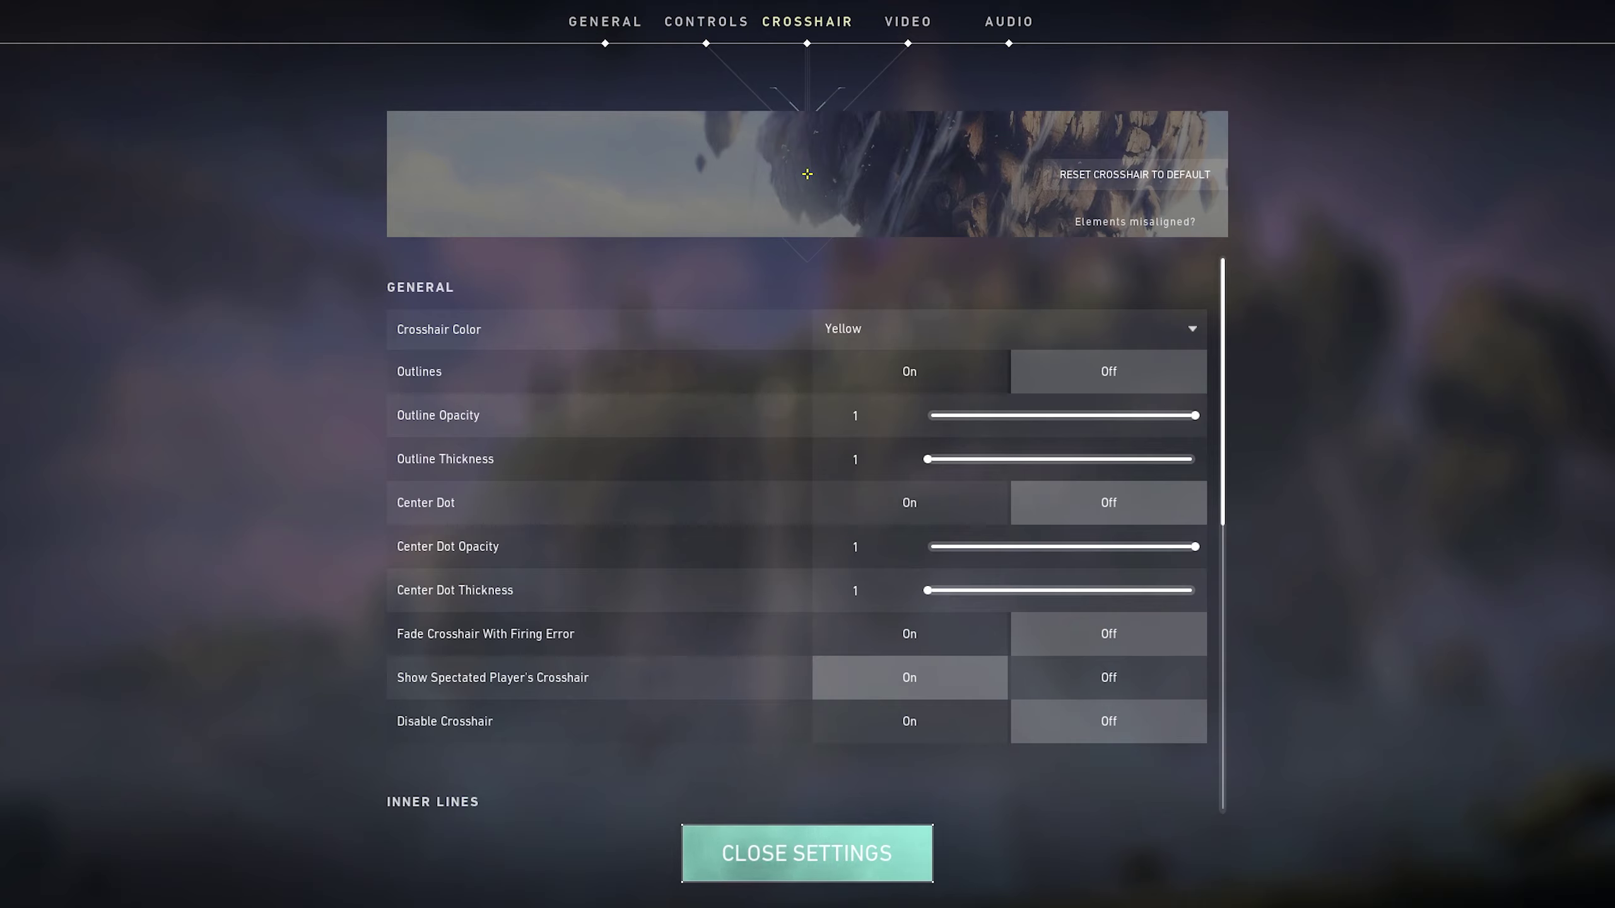
pyautogui.click(1009, 329)
pyautogui.click(1009, 329)
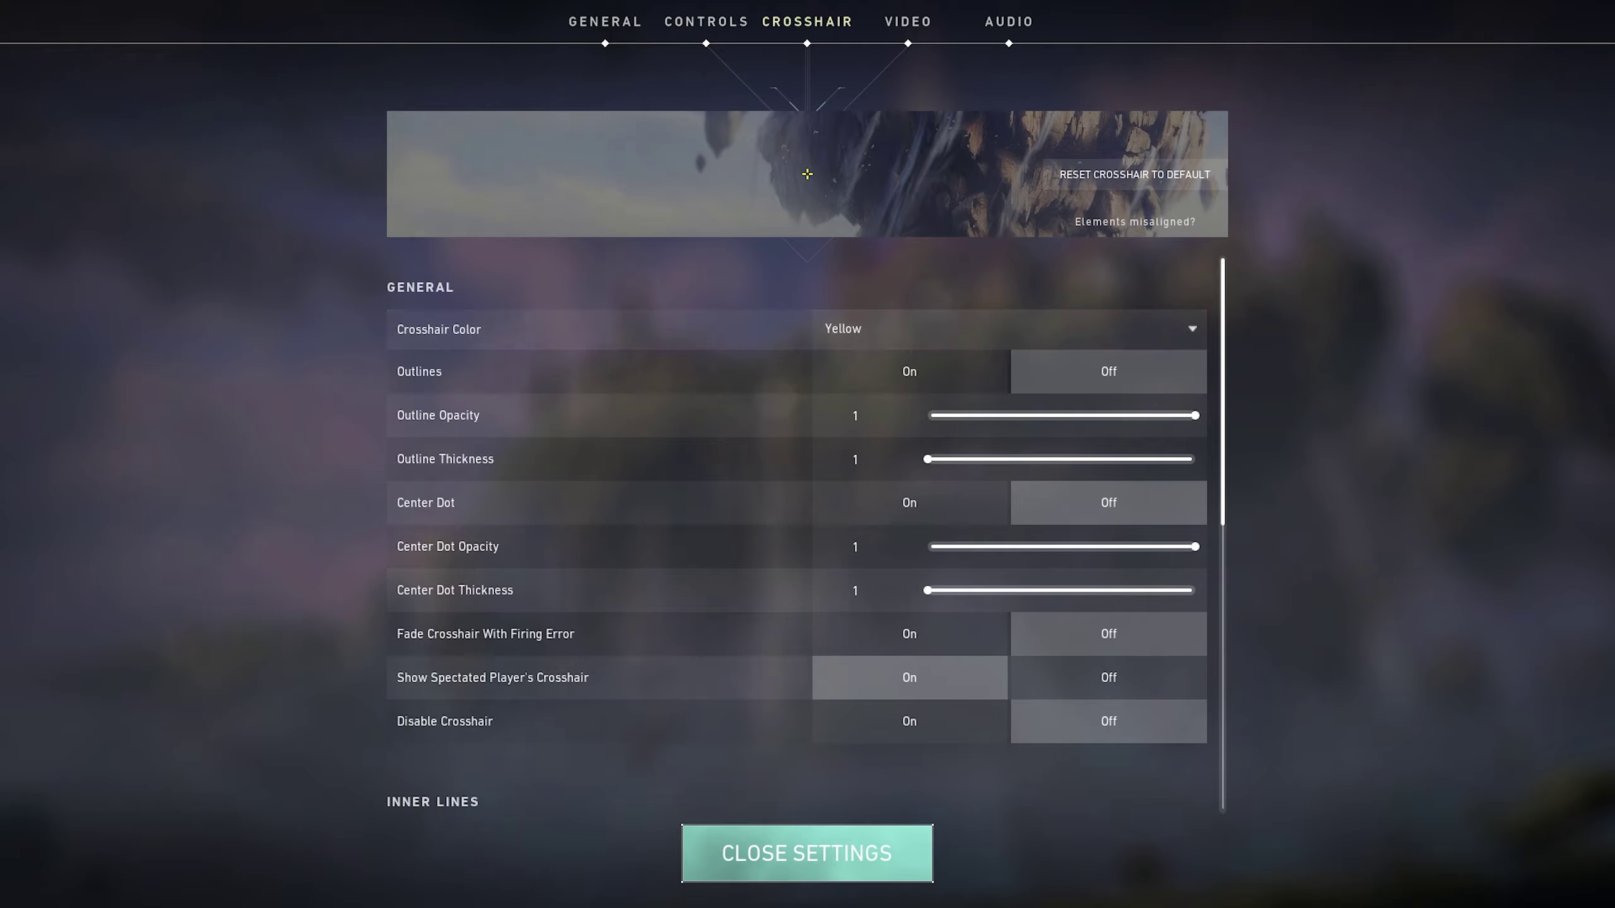
pyautogui.scroll(-5, 806, 528)
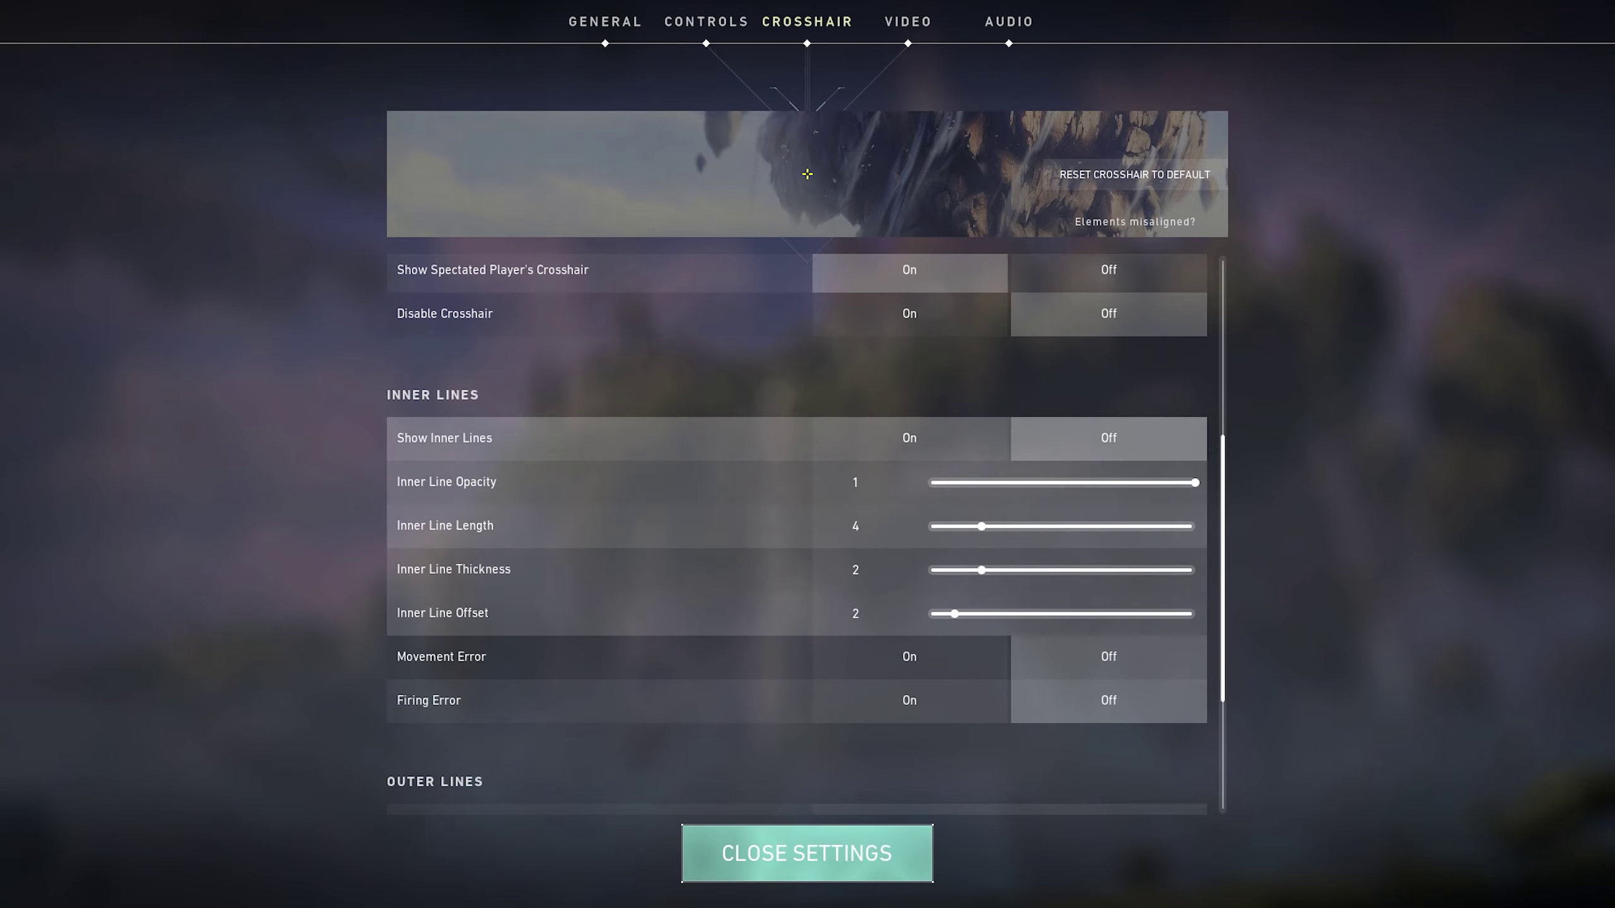
# - Examine the video settings for display and FPS limits, graphics quality and performance stats
pyautogui.click(908, 21)
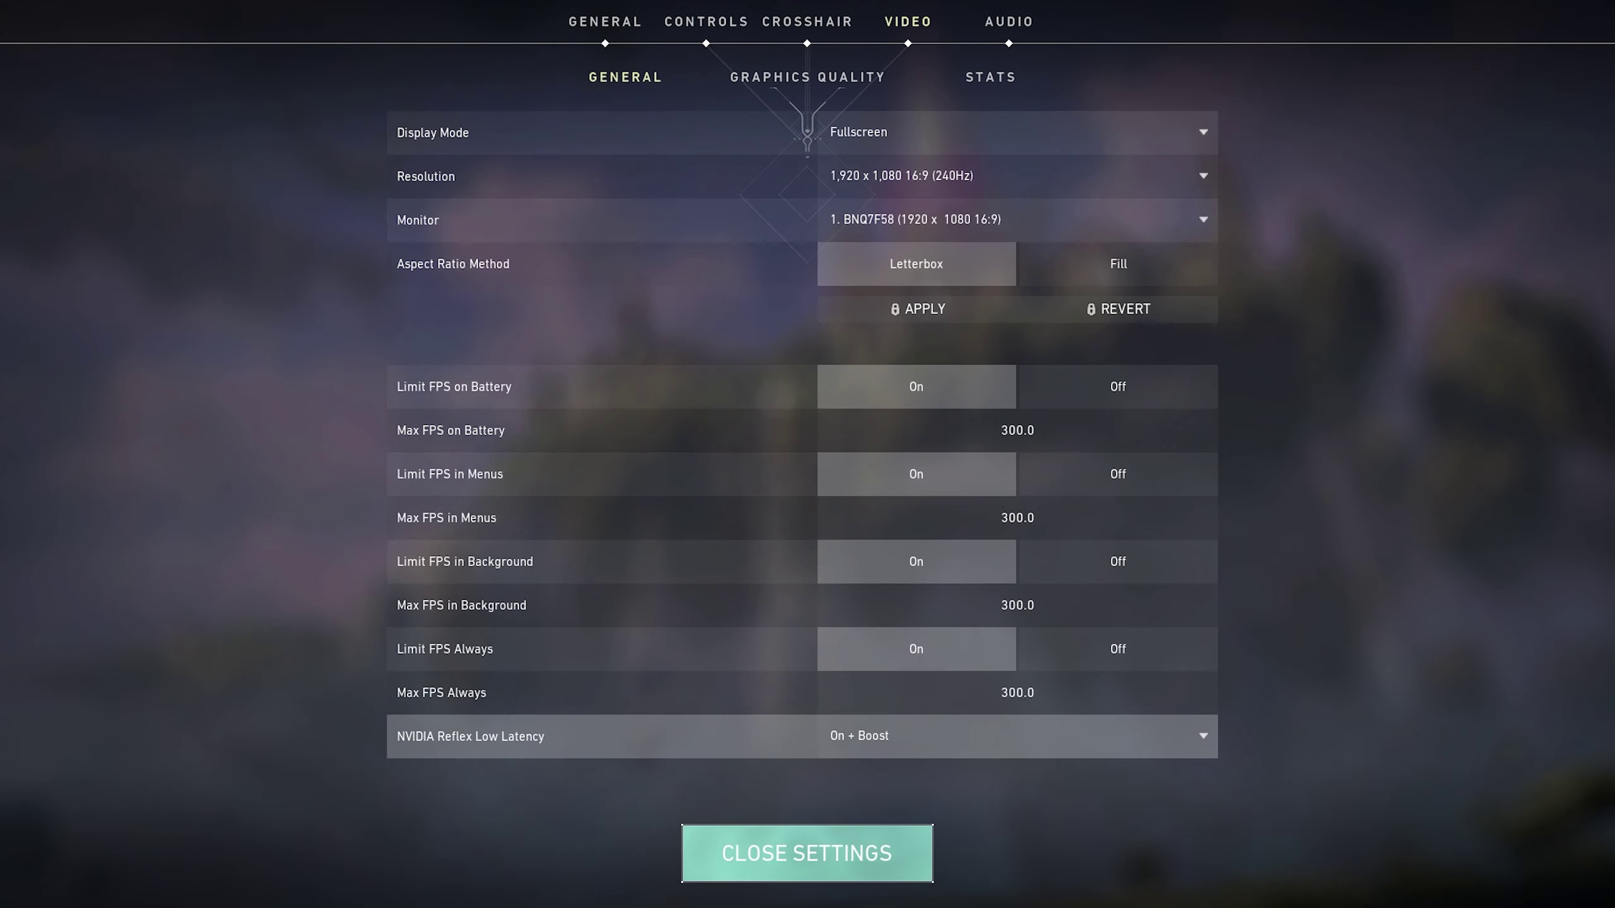
pyautogui.click(830, 76)
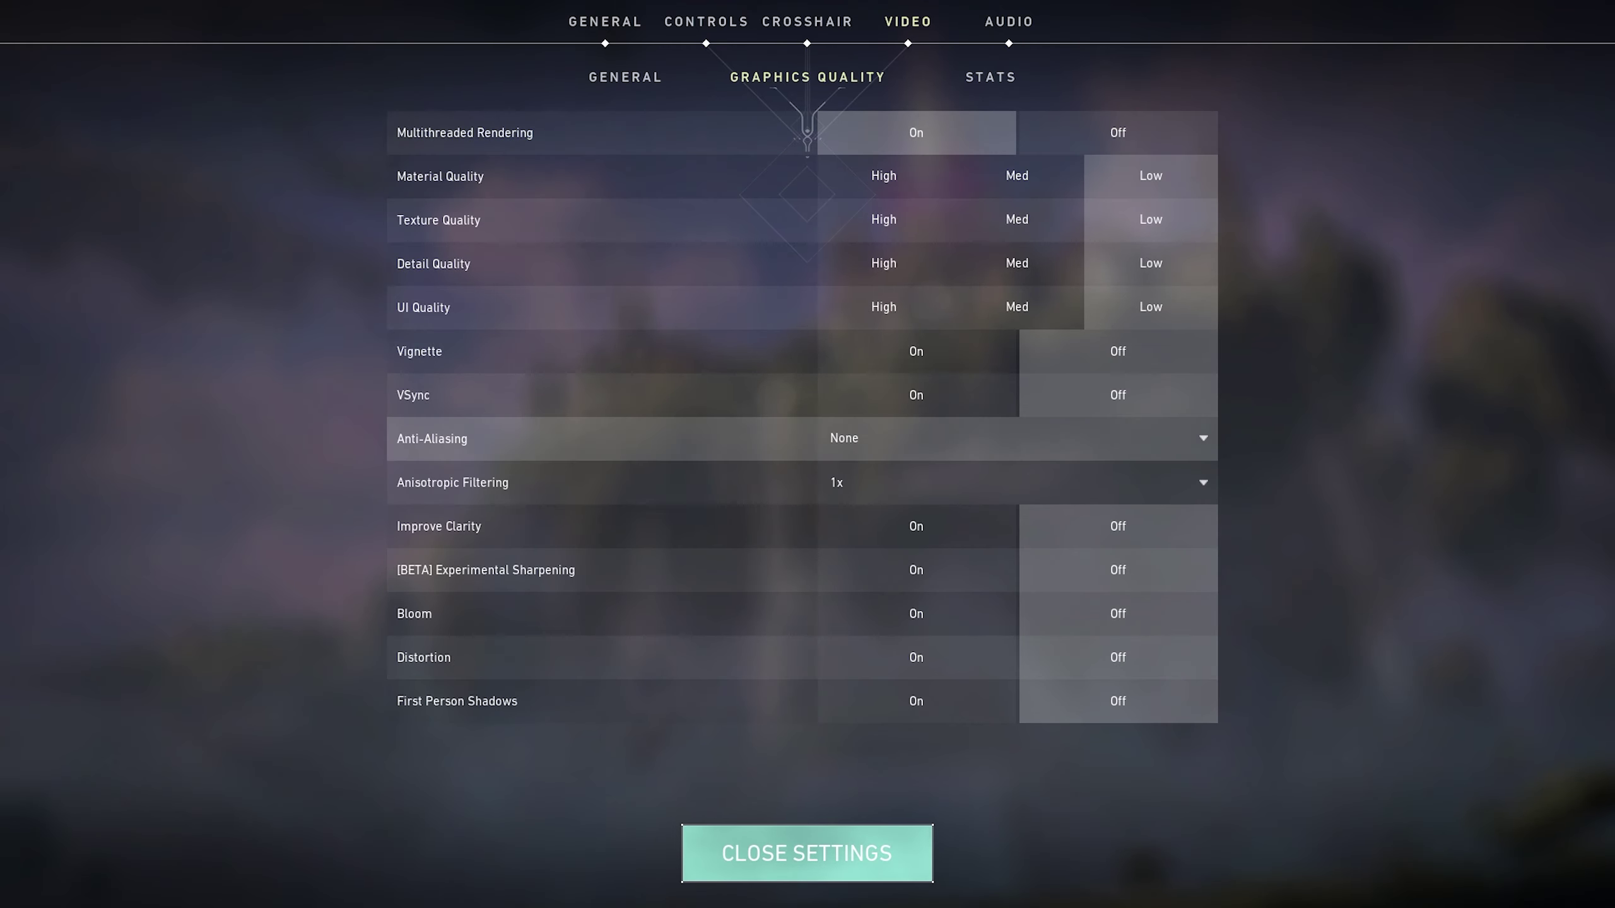
pyautogui.click(991, 77)
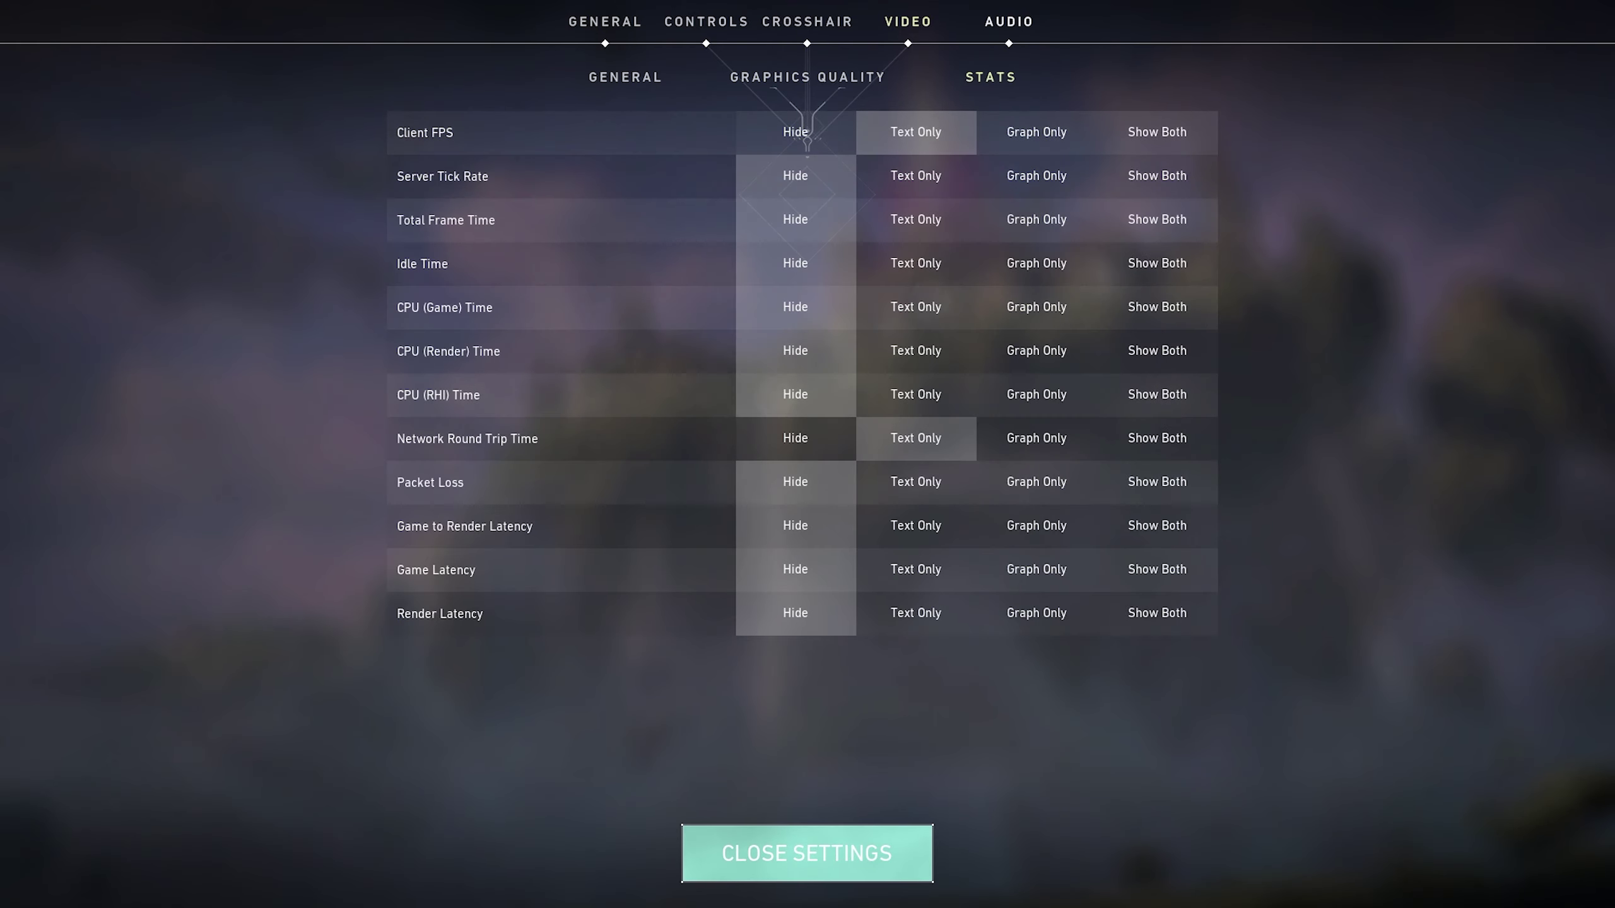
# - Examine the audio settings for sounds, voice chat and voice-over
pyautogui.click(1008, 22)
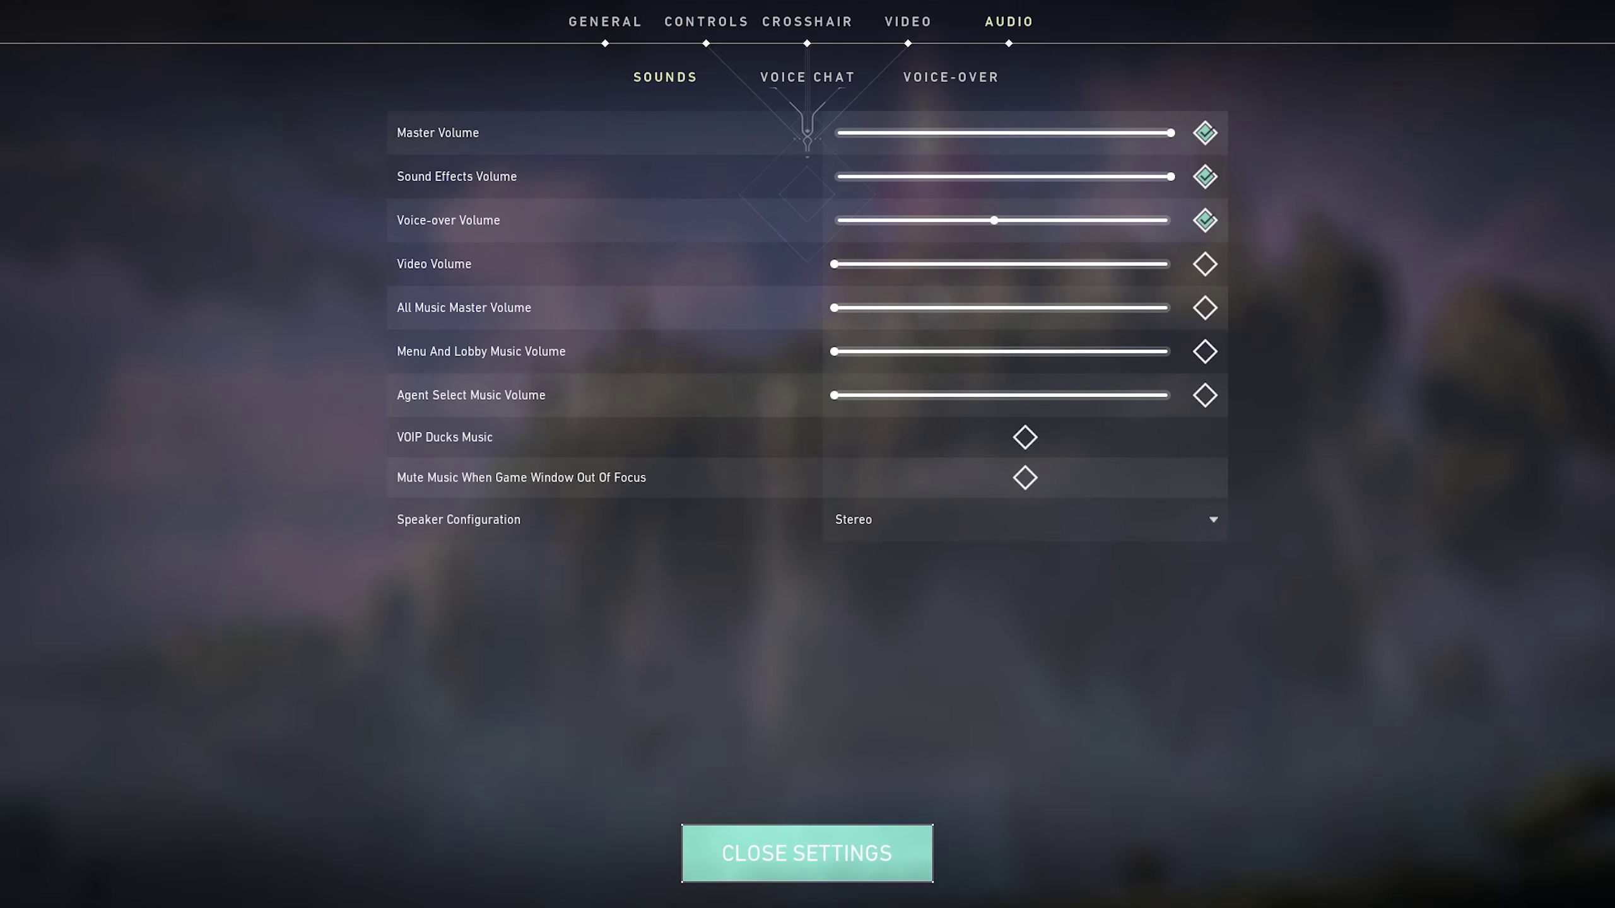
pyautogui.click(807, 77)
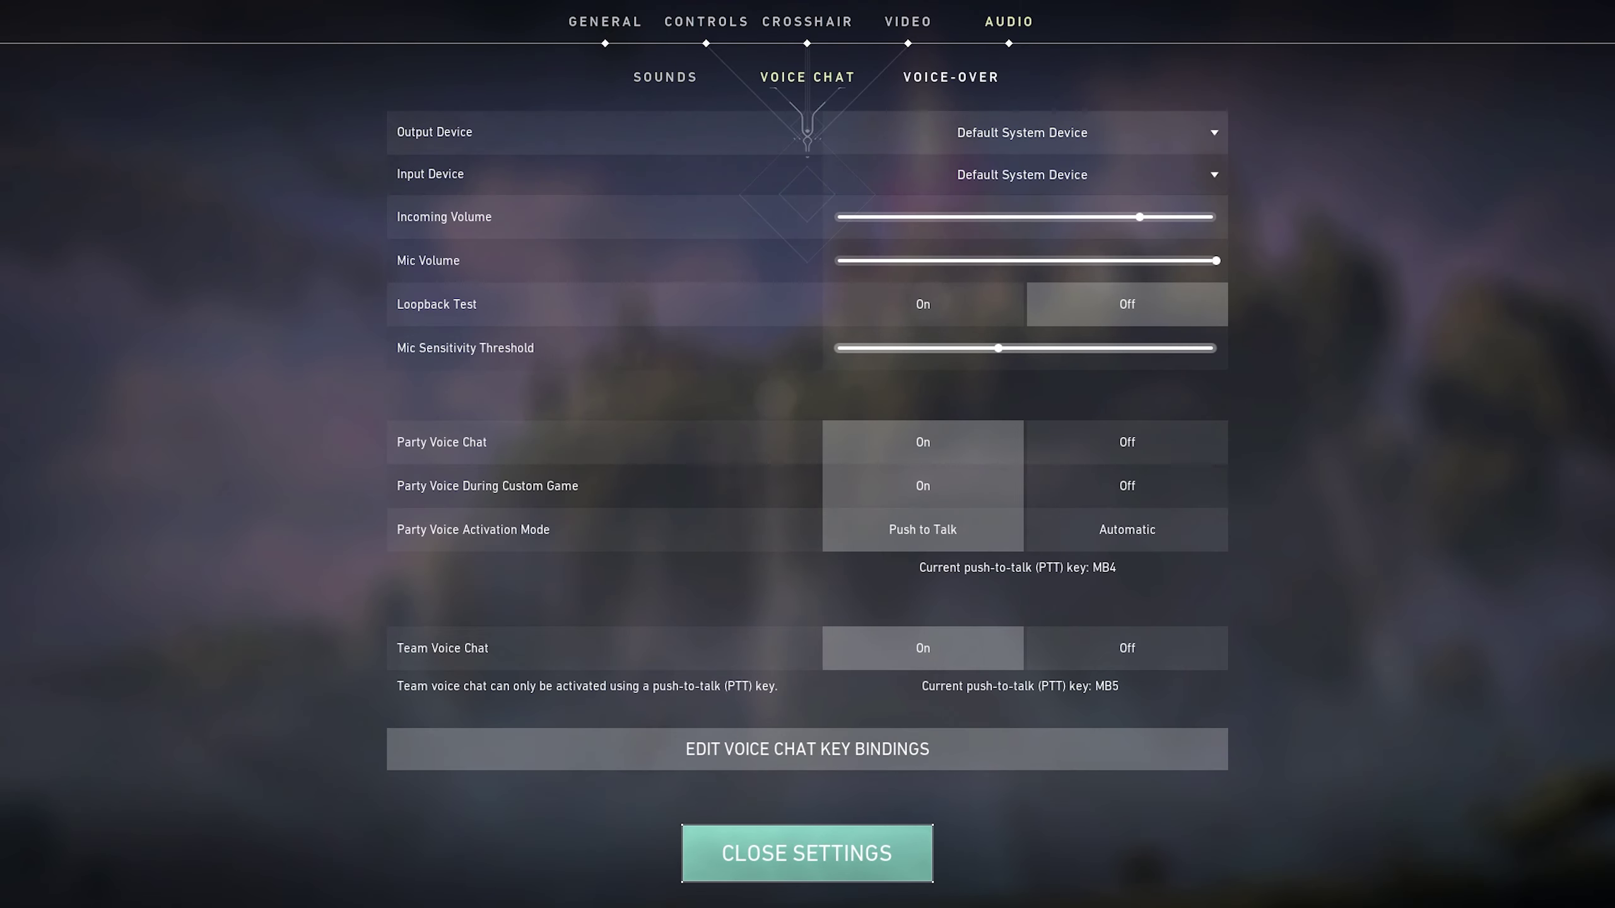
pyautogui.click(951, 77)
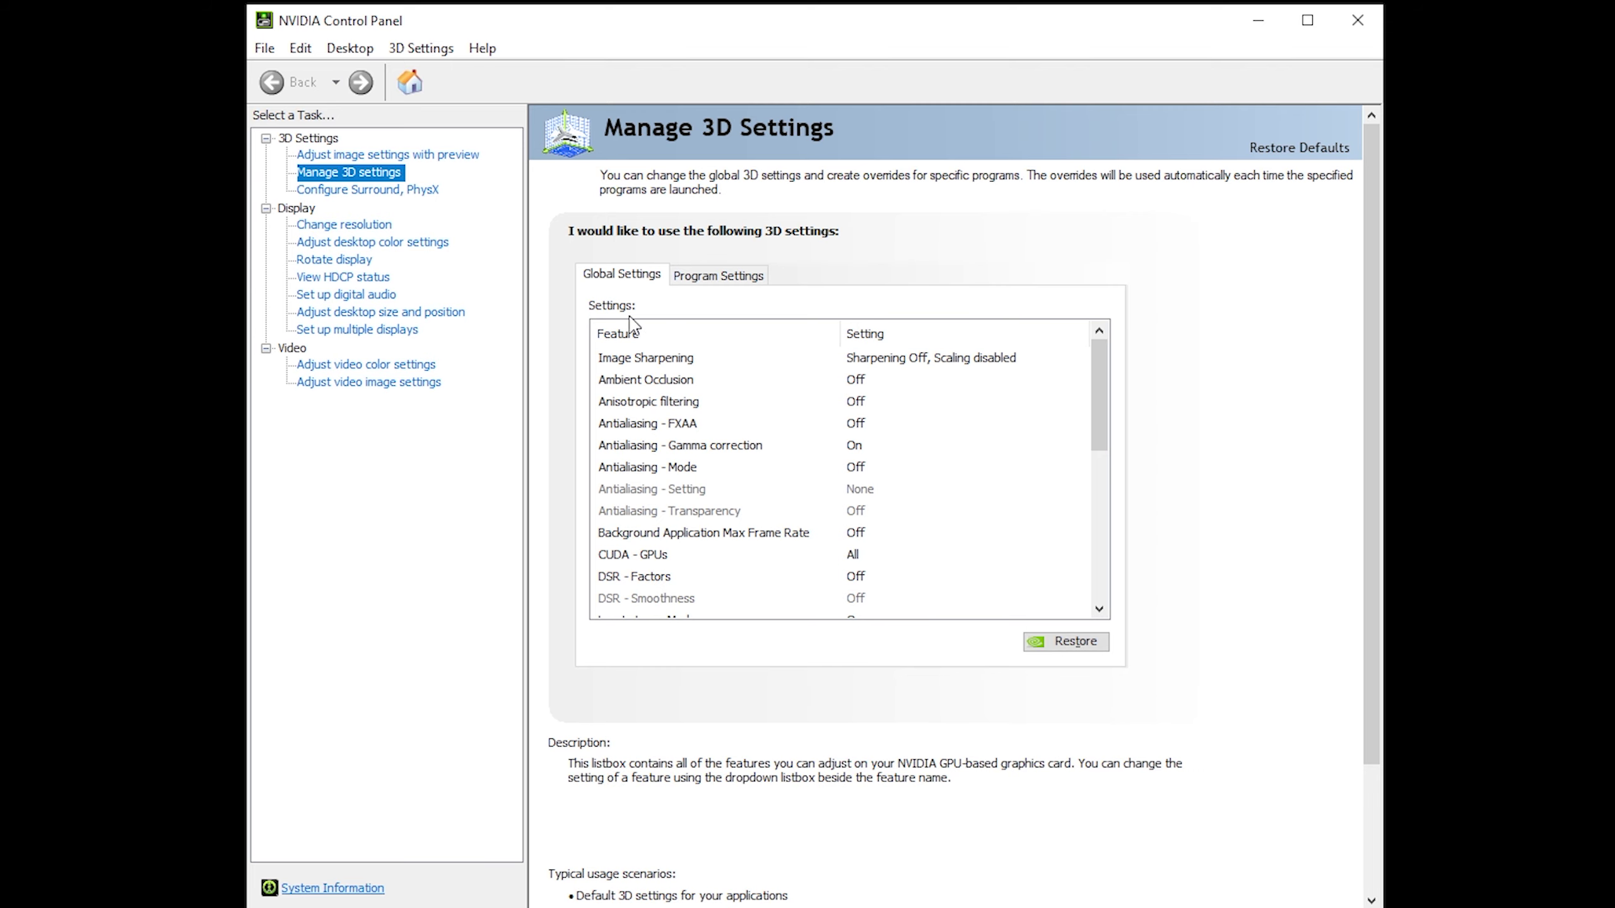
# - In NVIDIA Control Panel, set the image settings to use my preference emphasizing Performance and apply the change
pyautogui.click(413, 156)
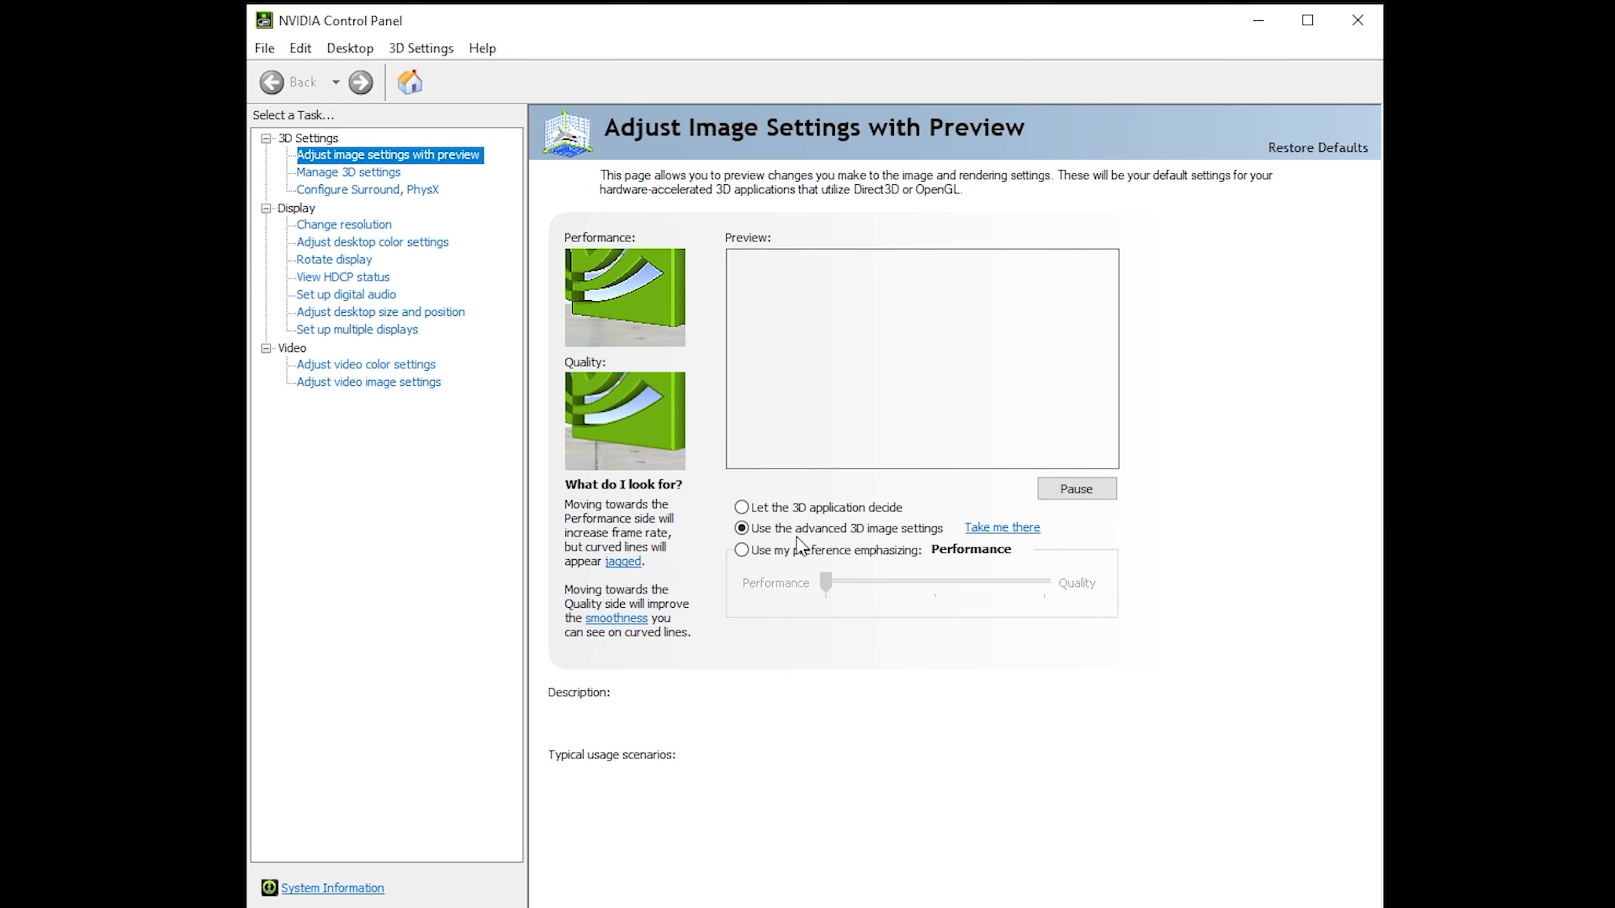
pyautogui.click(771, 552)
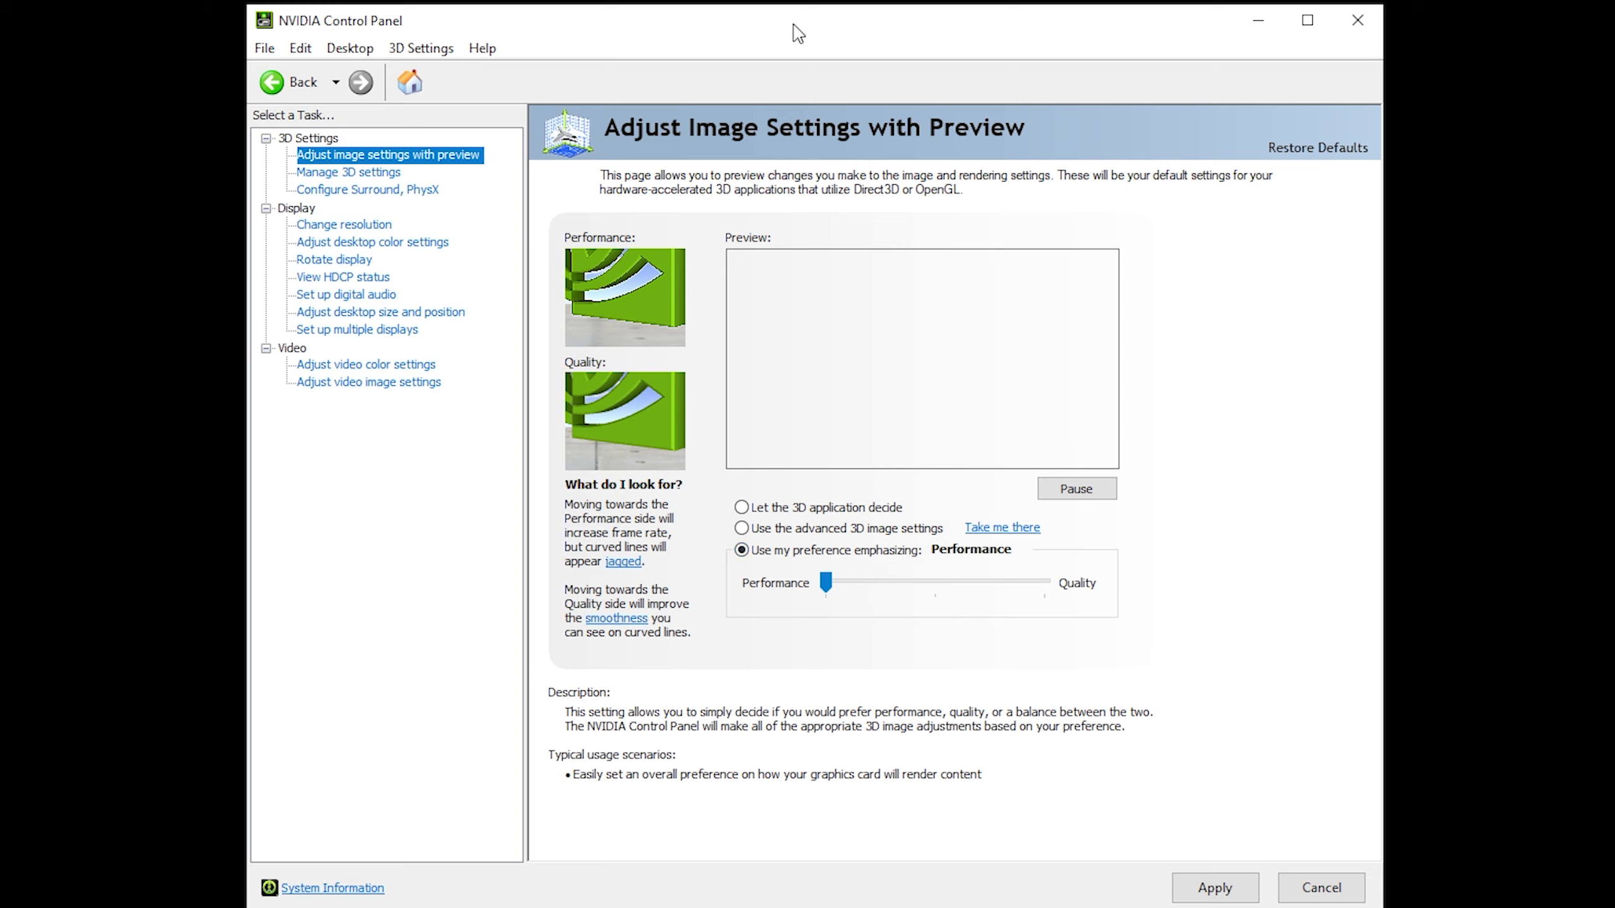
pyautogui.rightClick(783, 3)
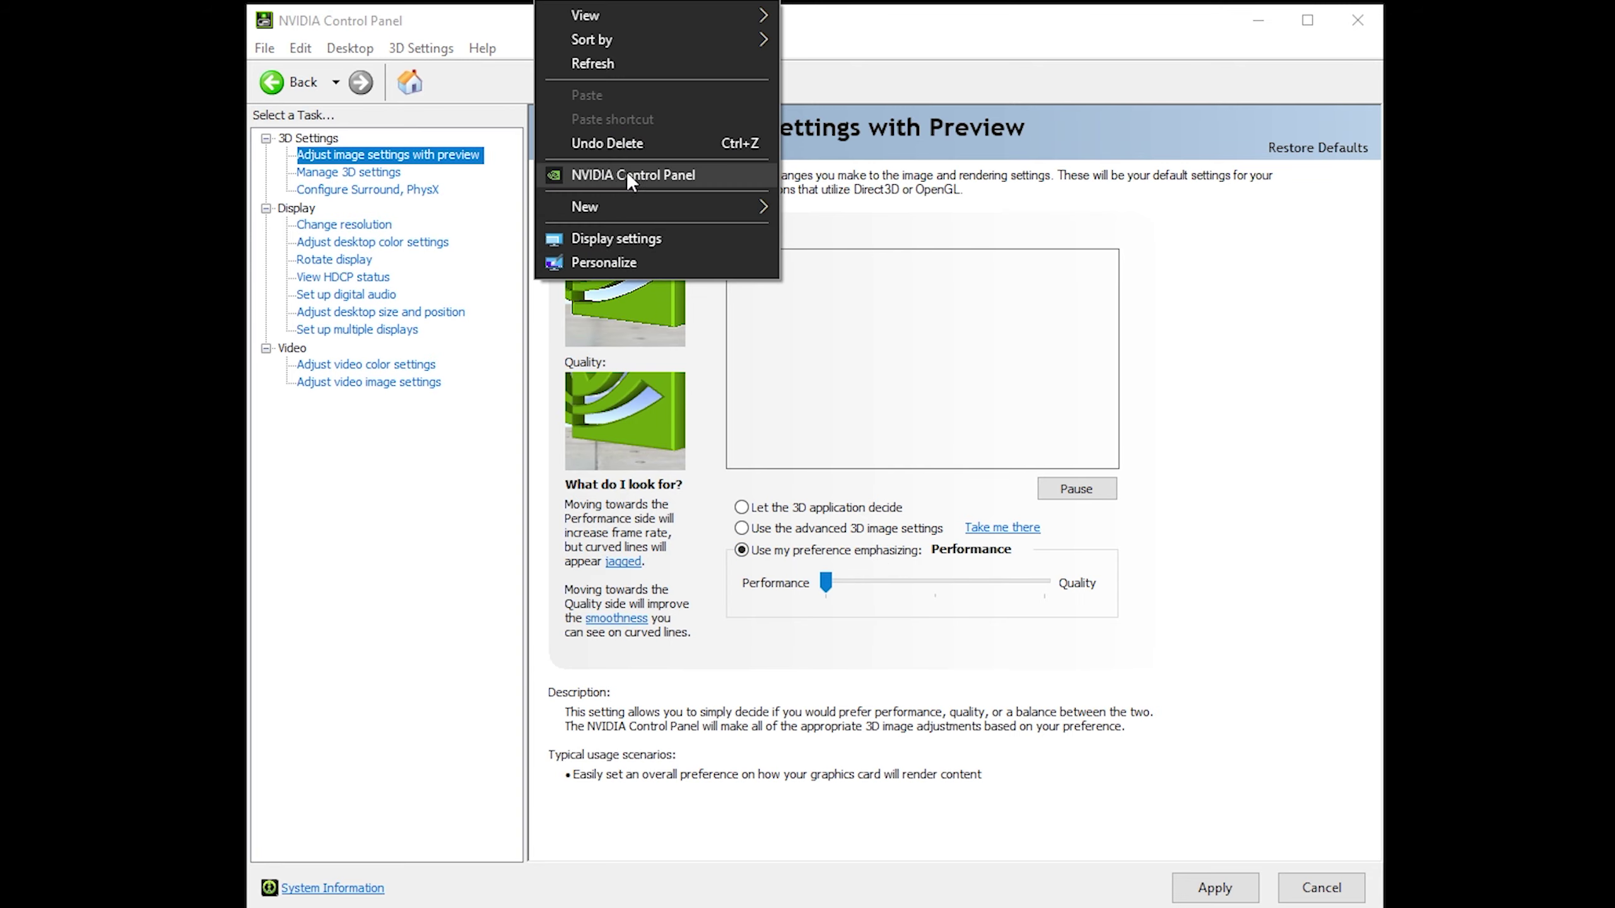
pyautogui.click(457, 501)
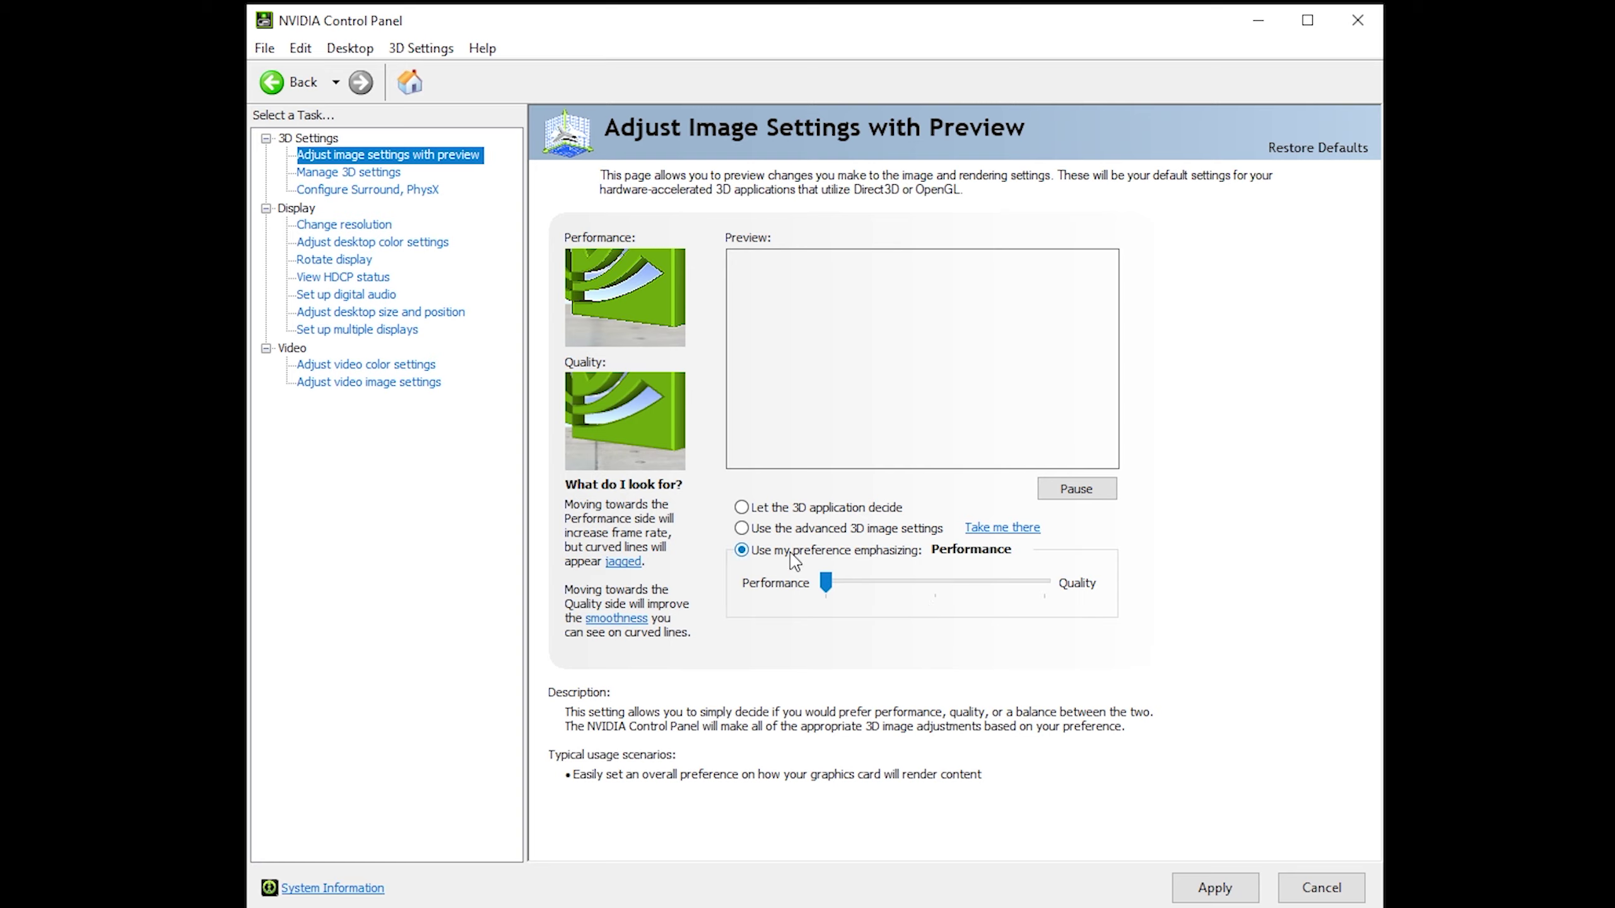
pyautogui.moveTo(835, 576); pyautogui.dragTo(774, 587)
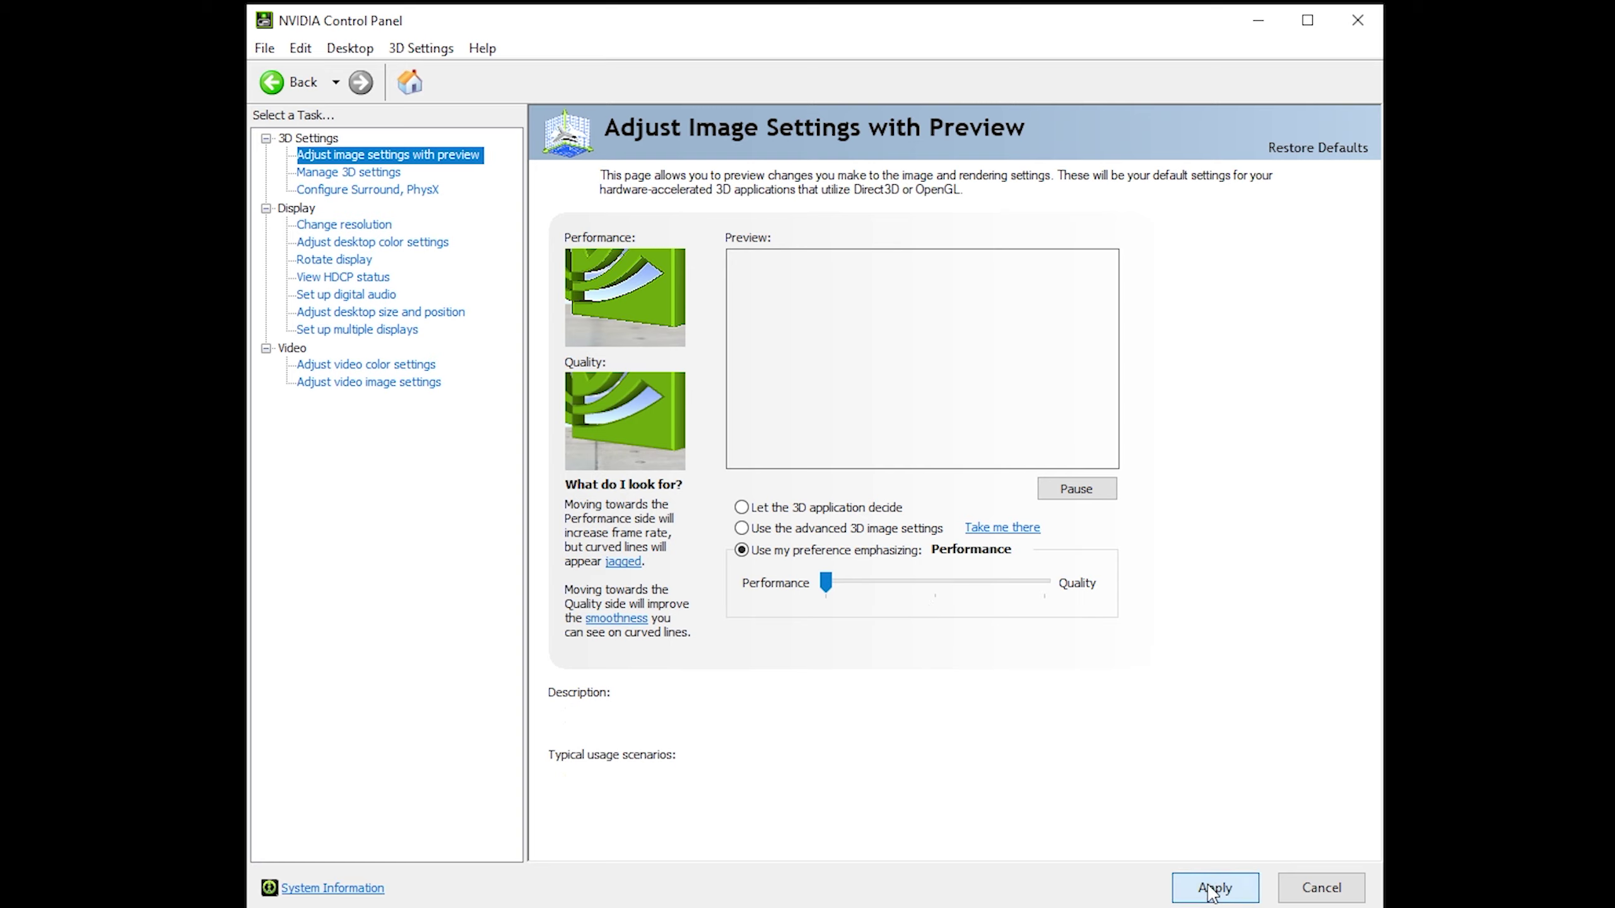
# - Set Low Latency Mode to On in the global 3D settings
pyautogui.click(375, 173)
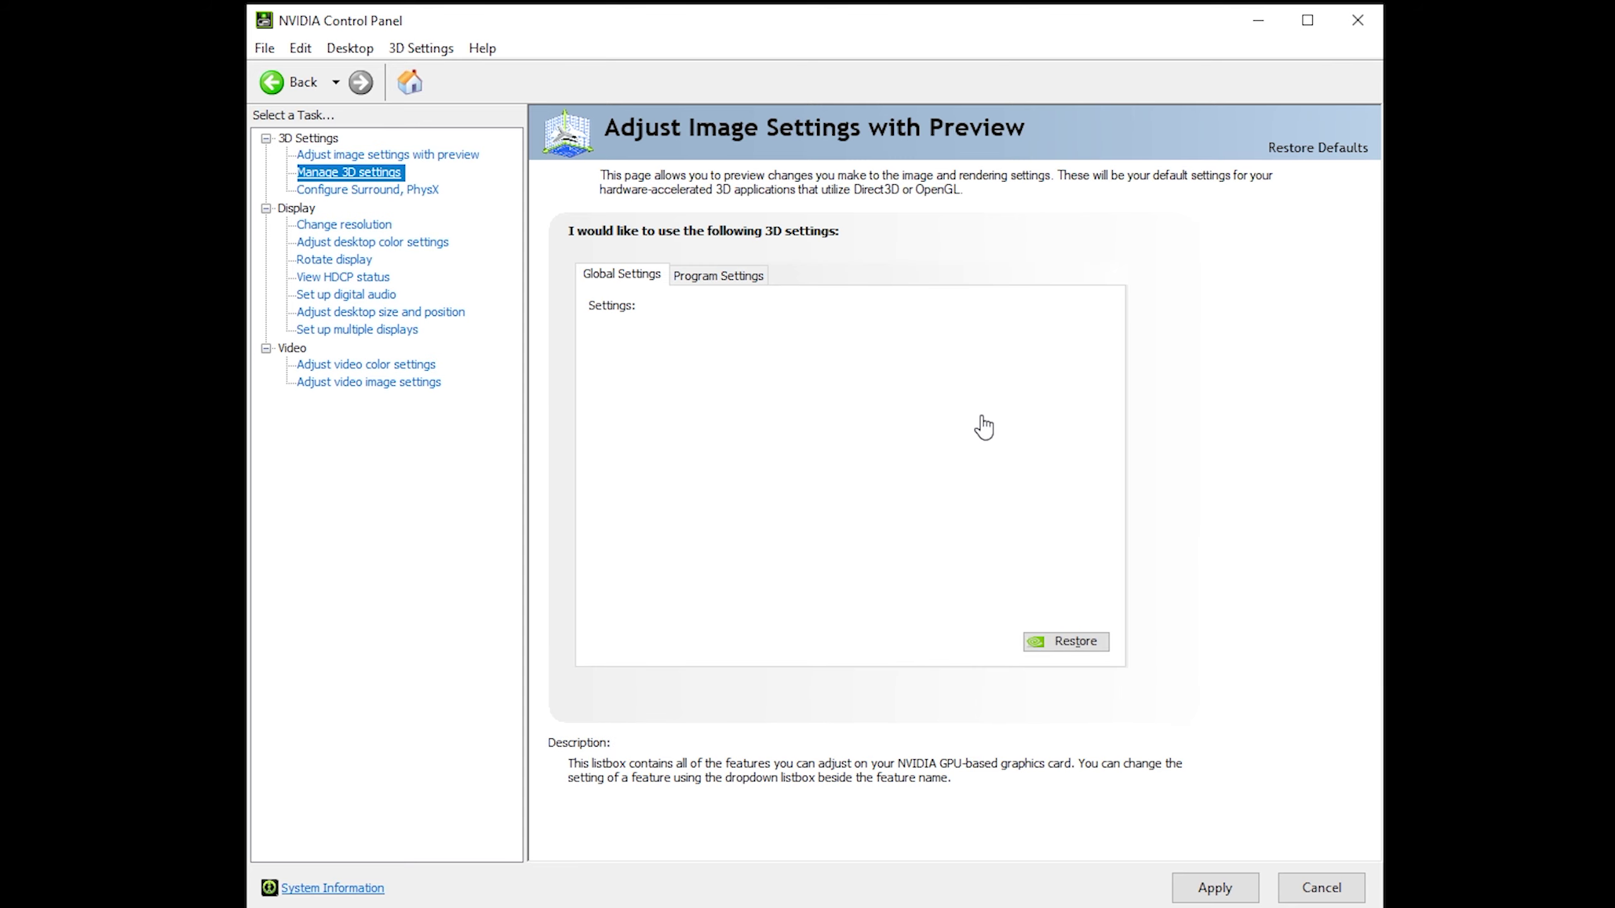
pyautogui.moveTo(1107, 403); pyautogui.dragTo(1110, 439)
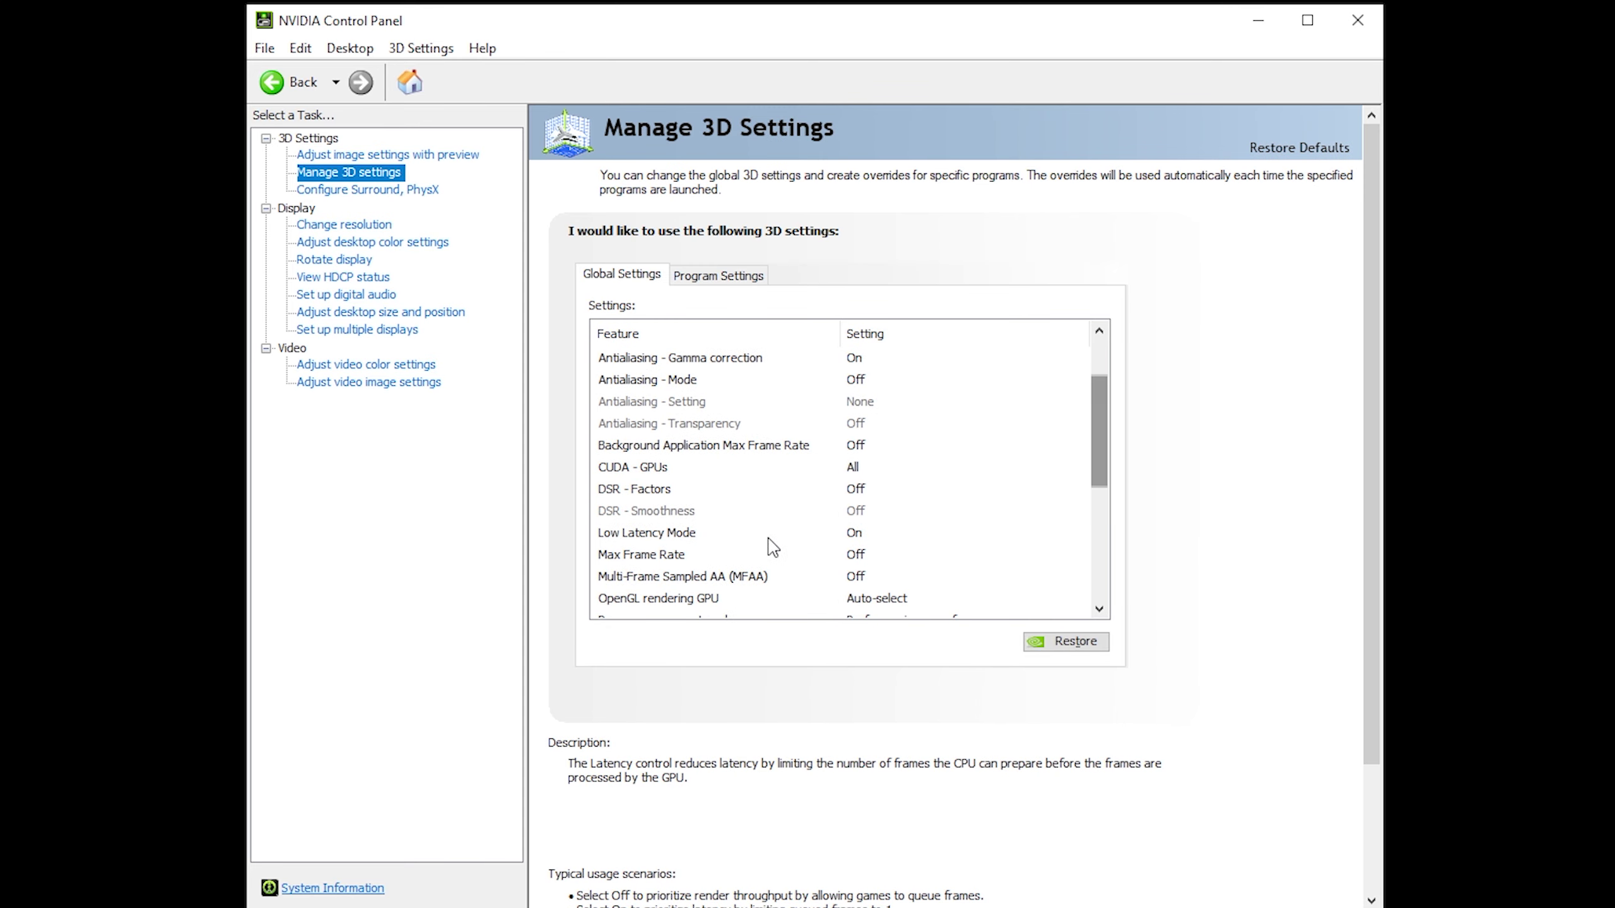
pyautogui.click(649, 536)
pyautogui.click(880, 538)
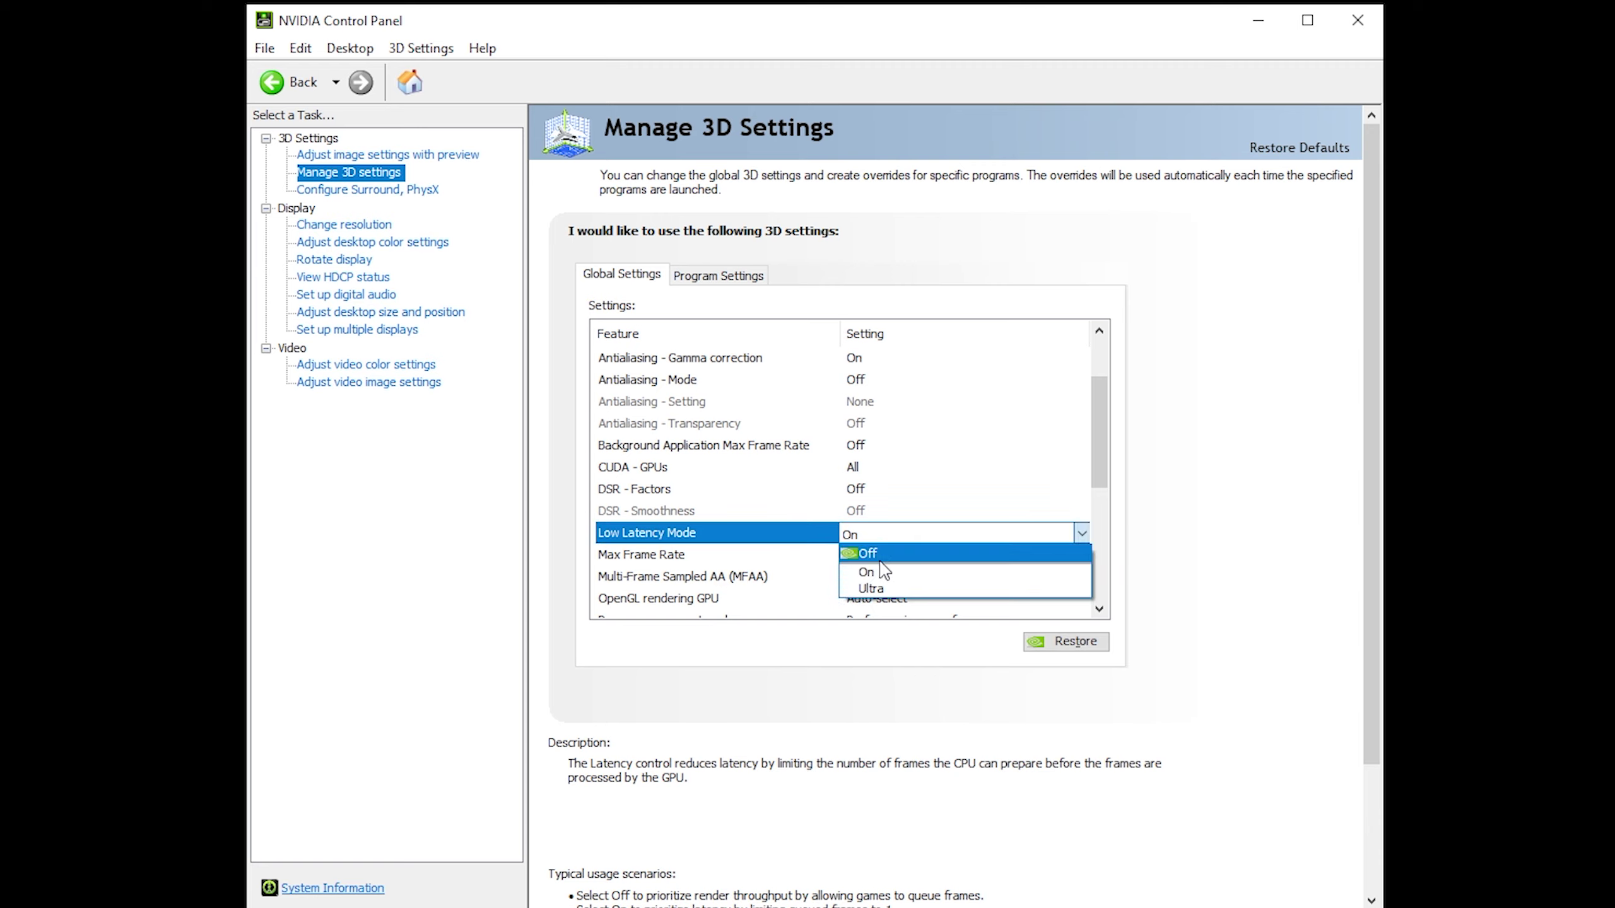
pyautogui.click(880, 573)
# - Set Power management mode to Prefer maximum performance in the global 3D settings
pyautogui.moveTo(1105, 441); pyautogui.dragTo(1106, 478)
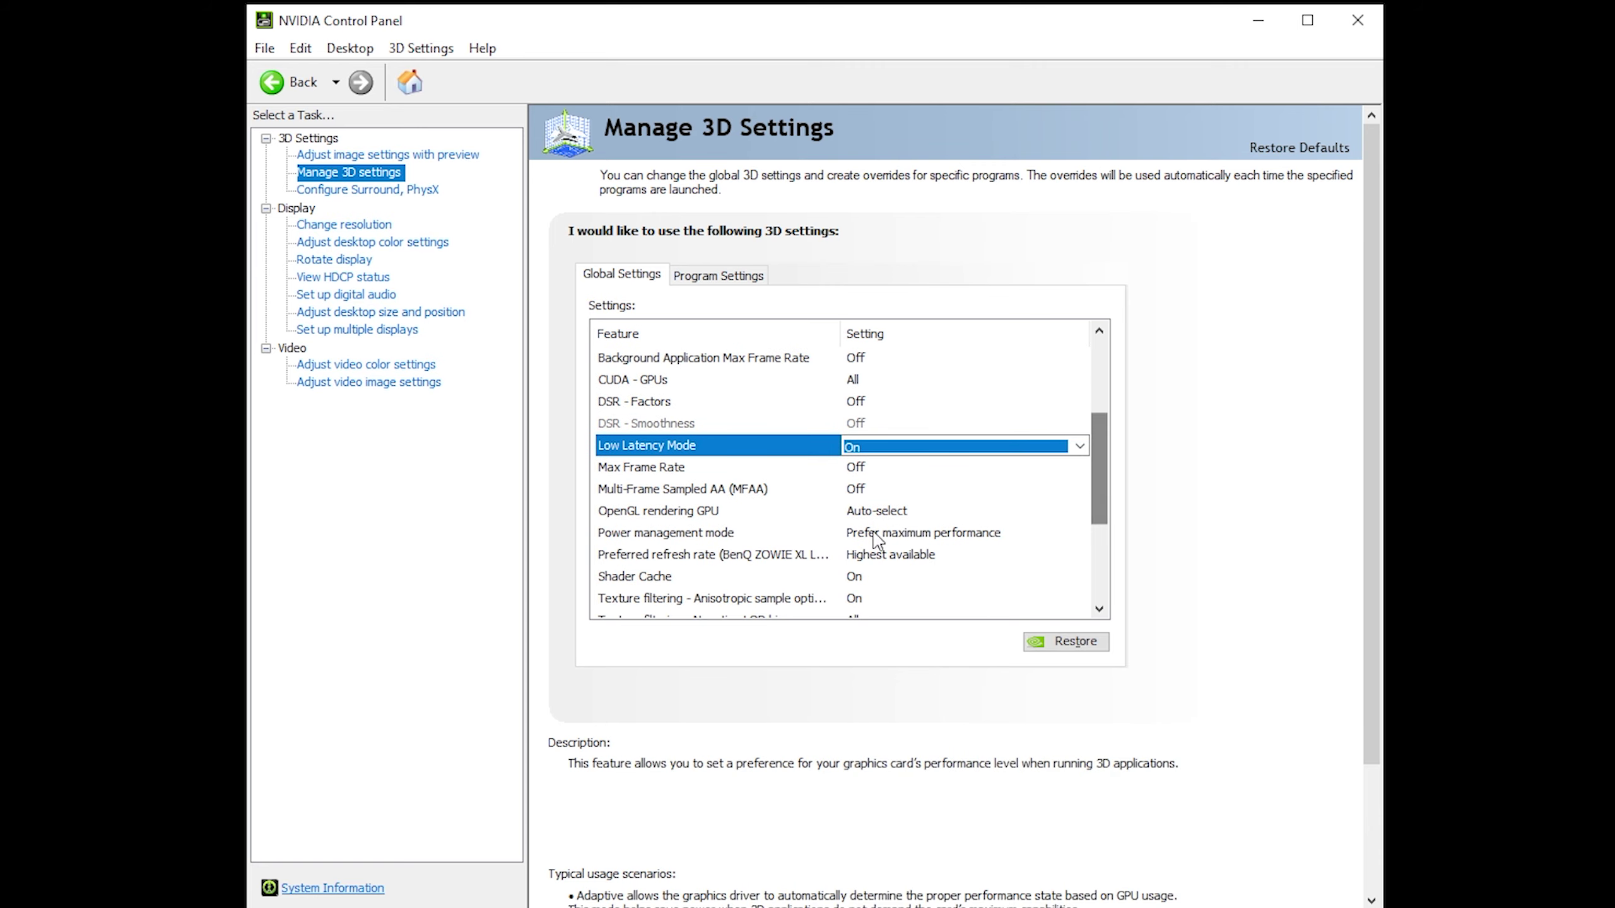
pyautogui.click(906, 540)
pyautogui.click(906, 538)
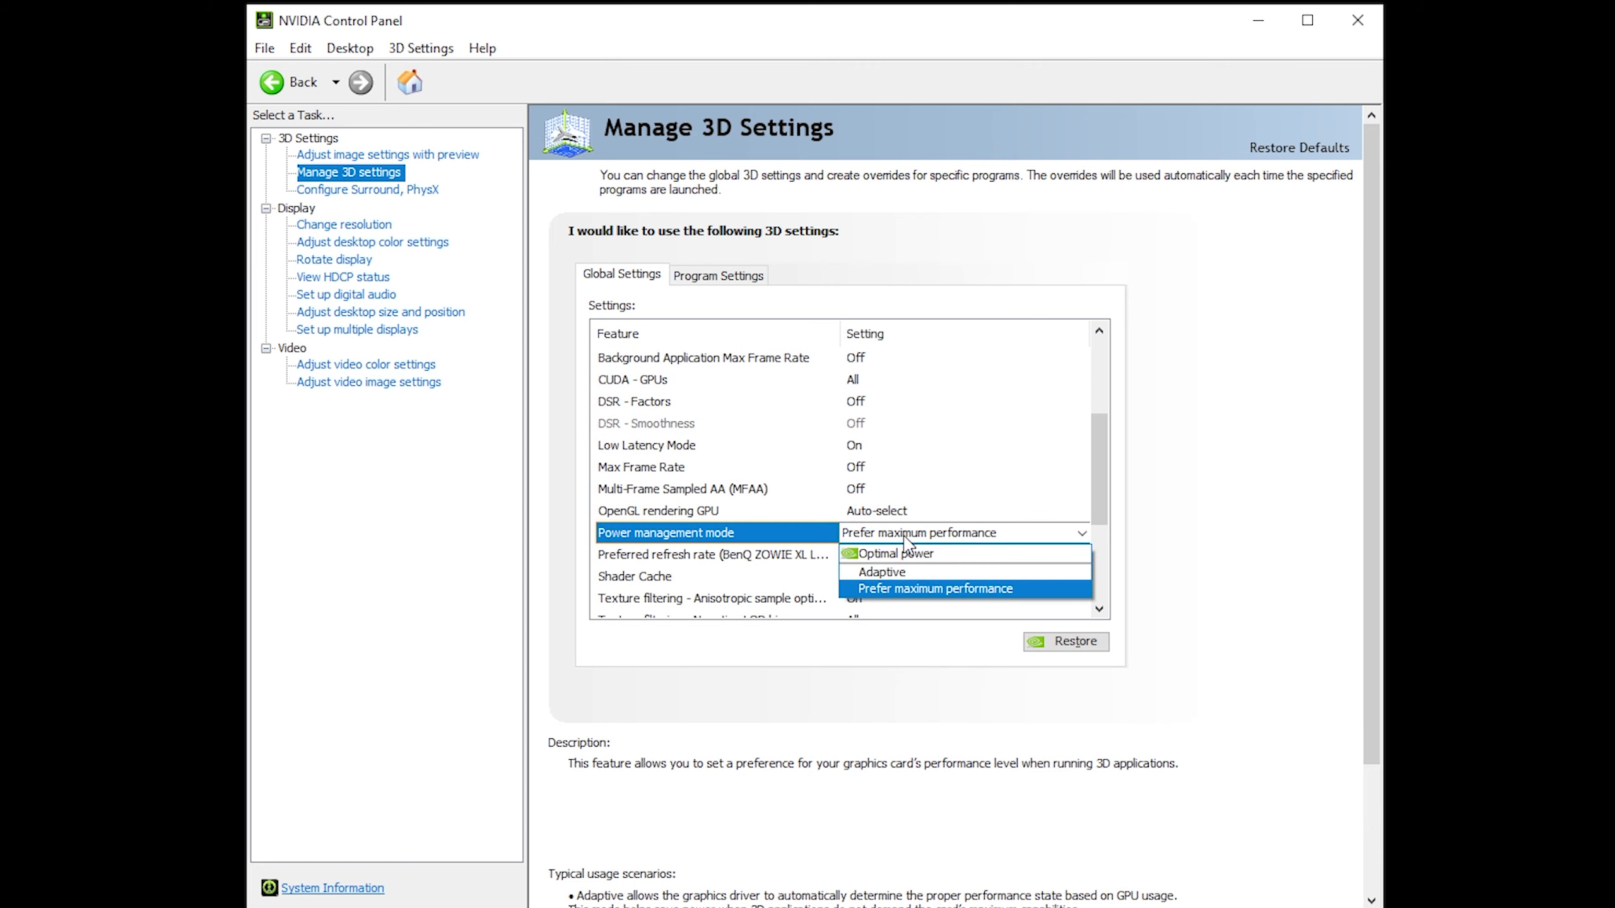
pyautogui.click(902, 595)
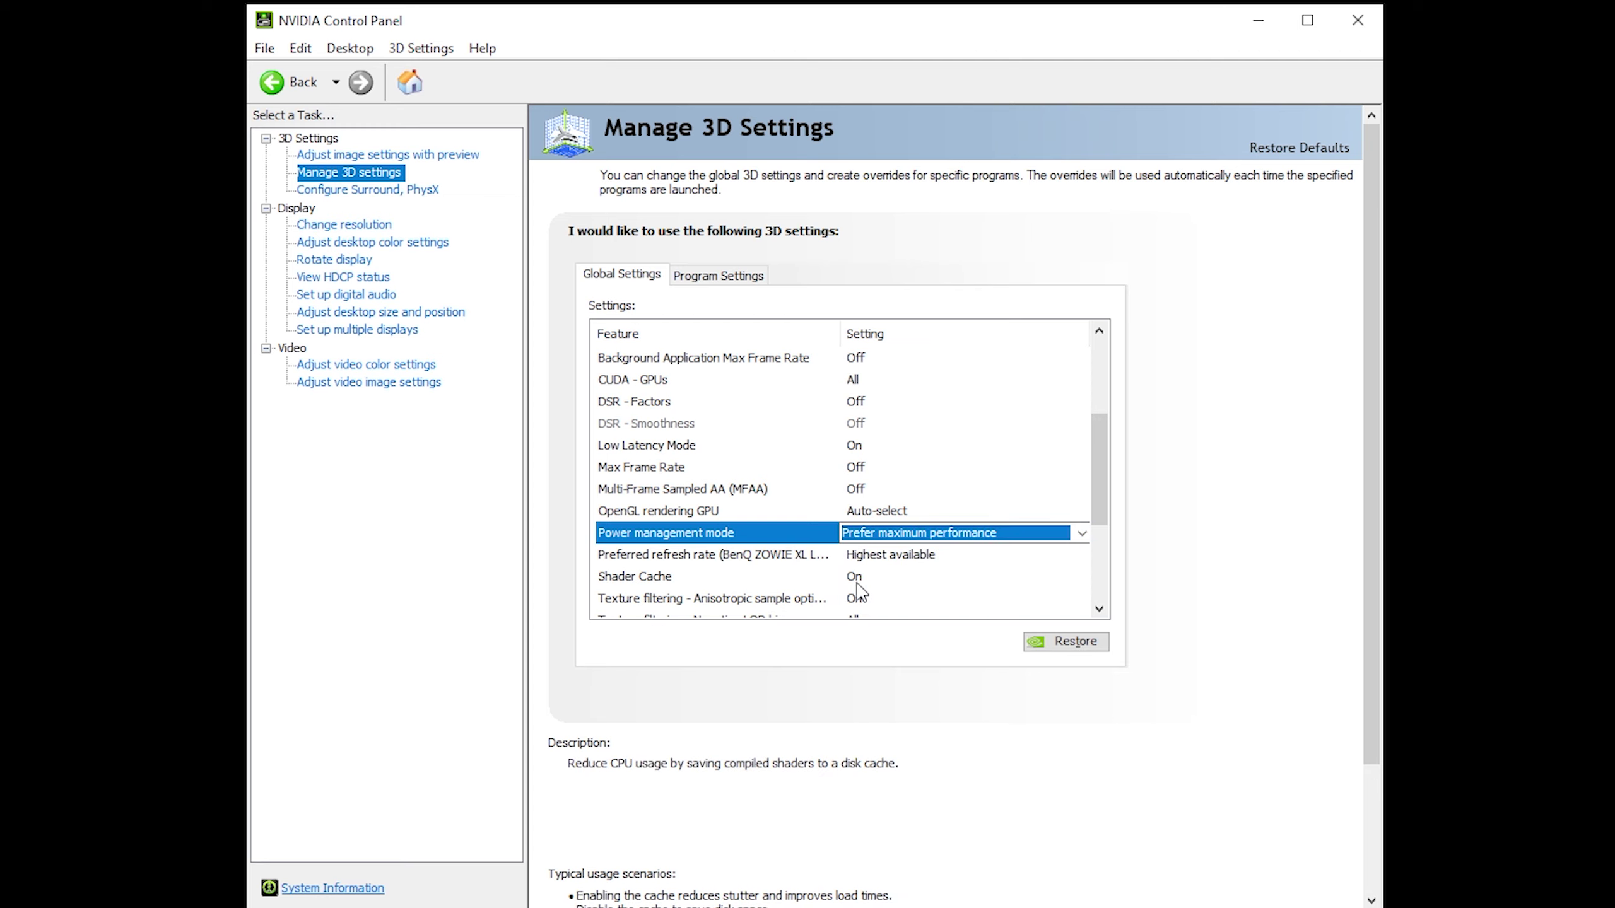
# - Set the monitor's preferred refresh rate to Highest available and look through the remaining global 3D settings
pyautogui.click(715, 560)
pyautogui.click(909, 557)
pyautogui.click(901, 578)
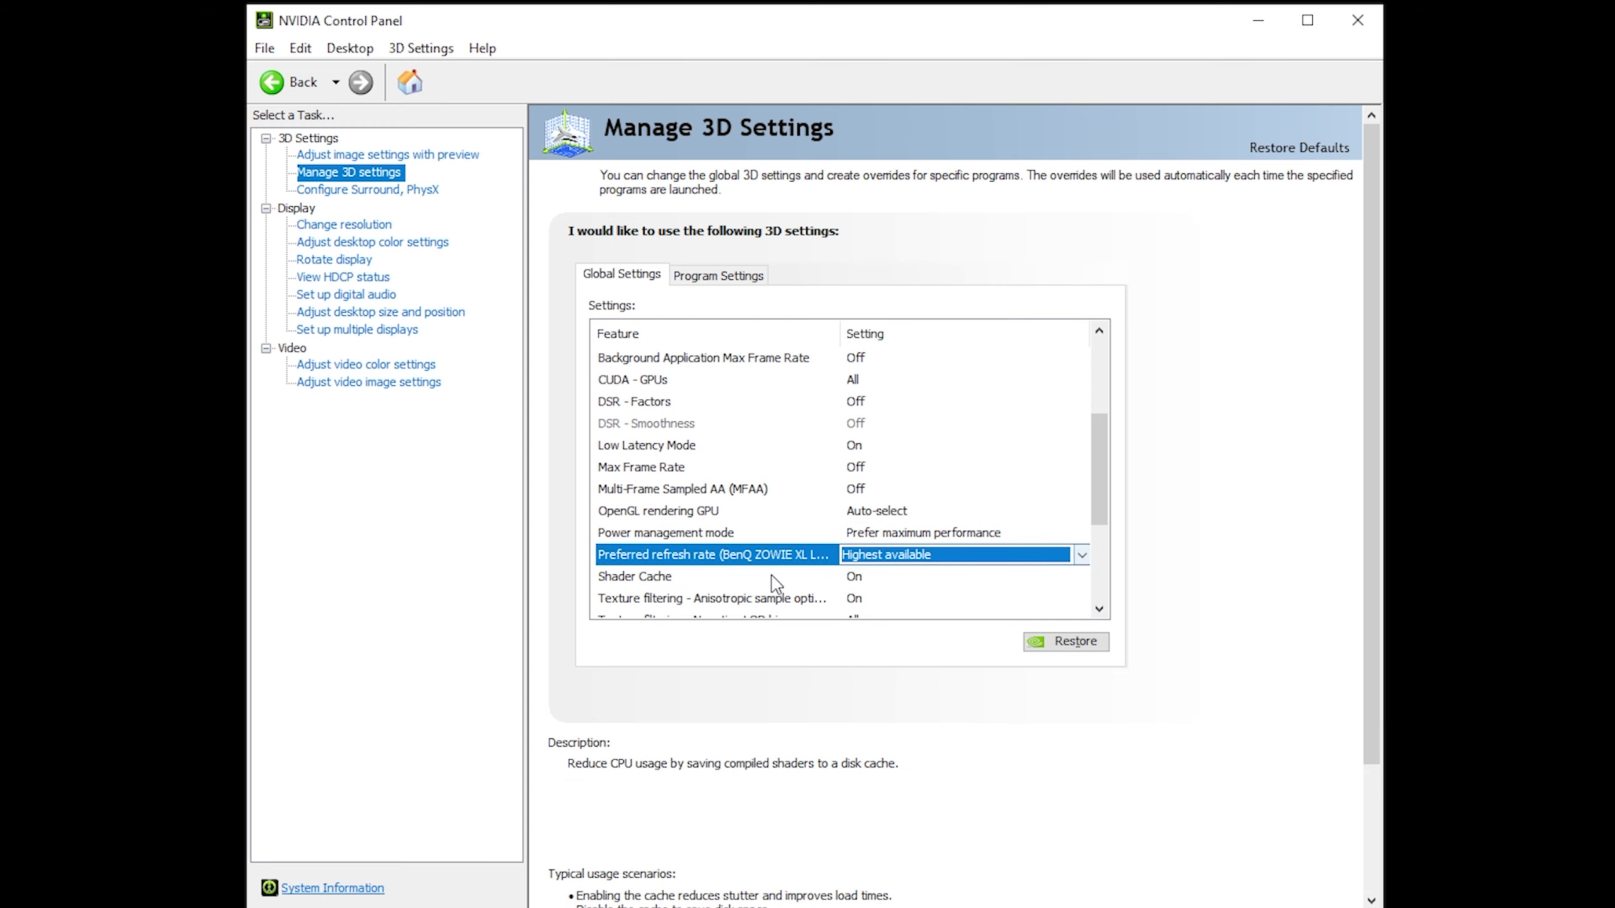
pyautogui.moveTo(1105, 488); pyautogui.dragTo(1111, 581)
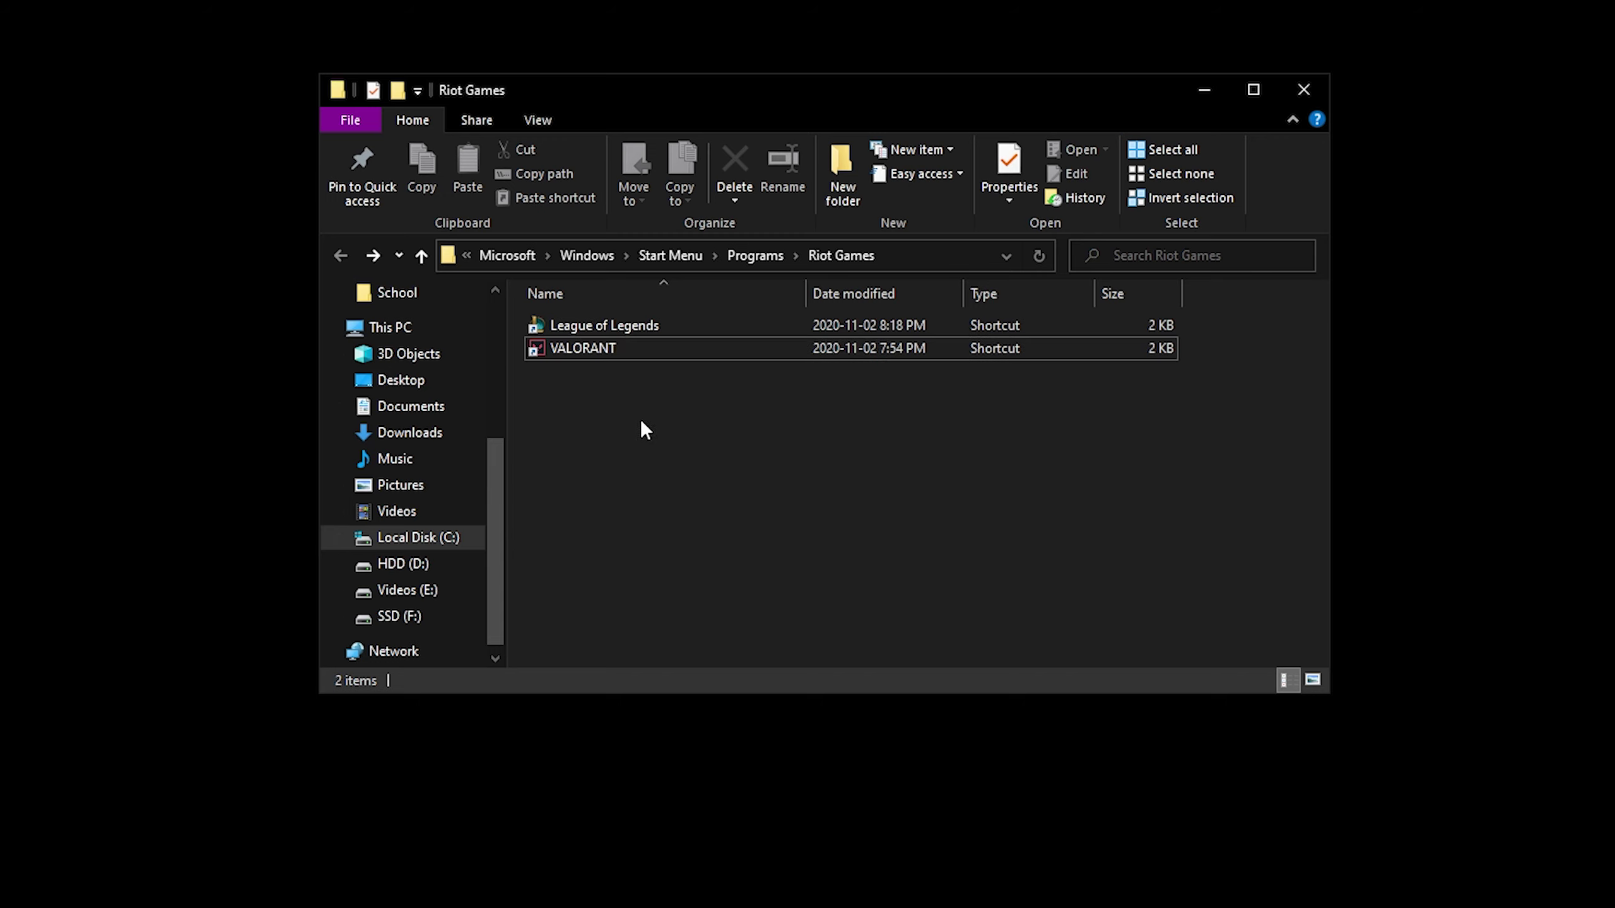
# - In File Explorer, make sure Disable fullscreen optimizations is enabled in the VALORANT shortcut's compatibility properties and confirm the dialog
pyautogui.click(571, 348)
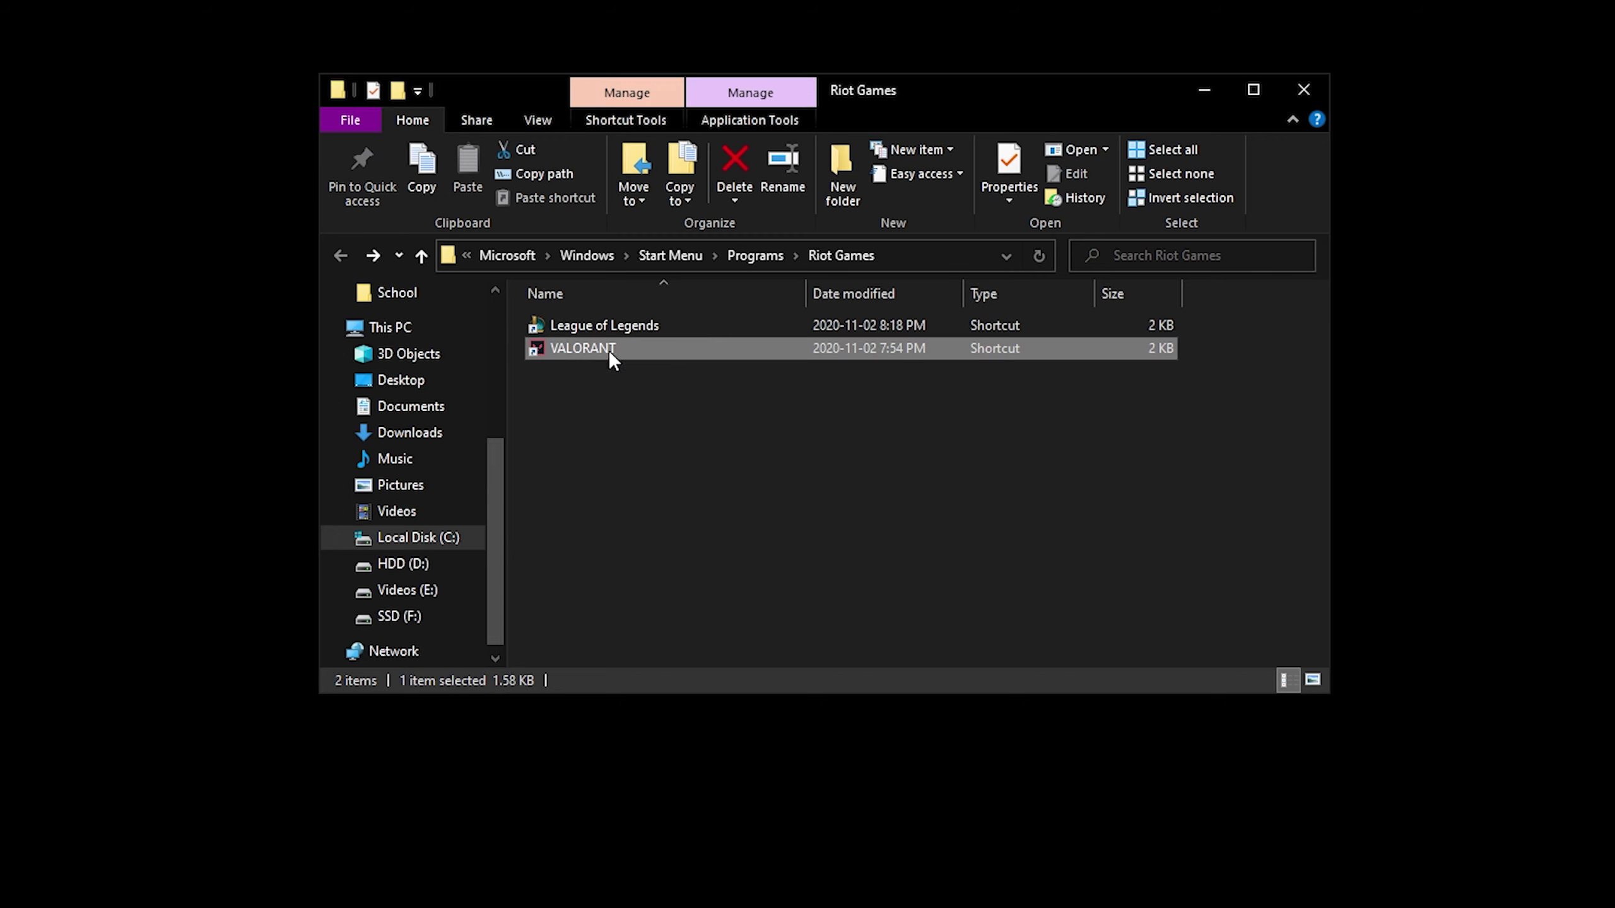
pyautogui.rightClick(585, 349)
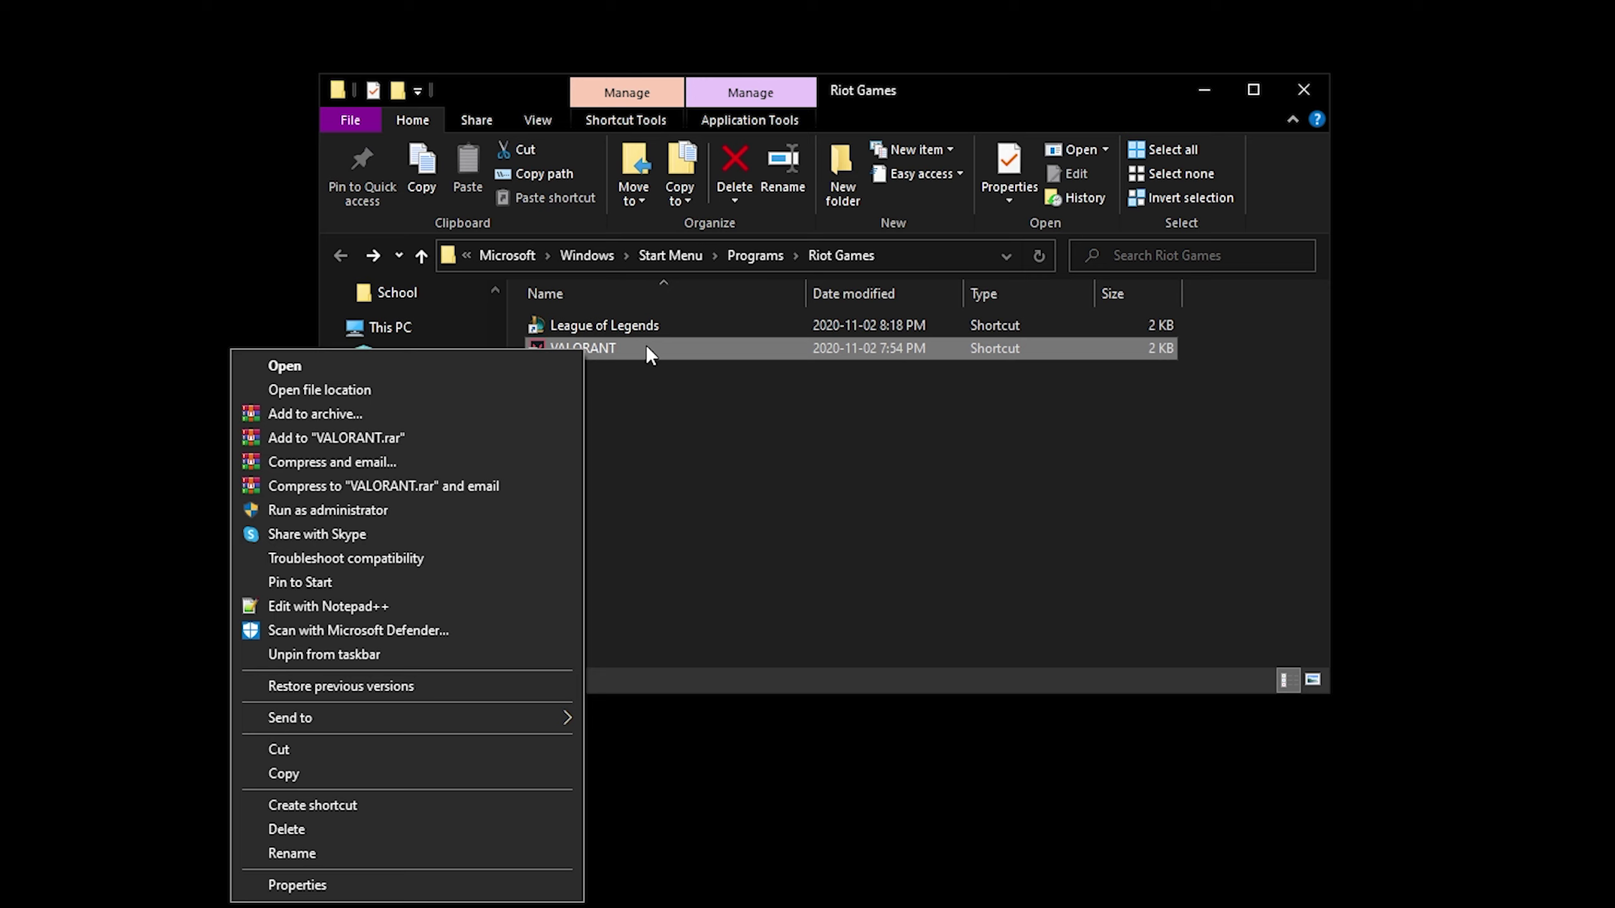
pyautogui.click(677, 343)
pyautogui.rightClick(670, 349)
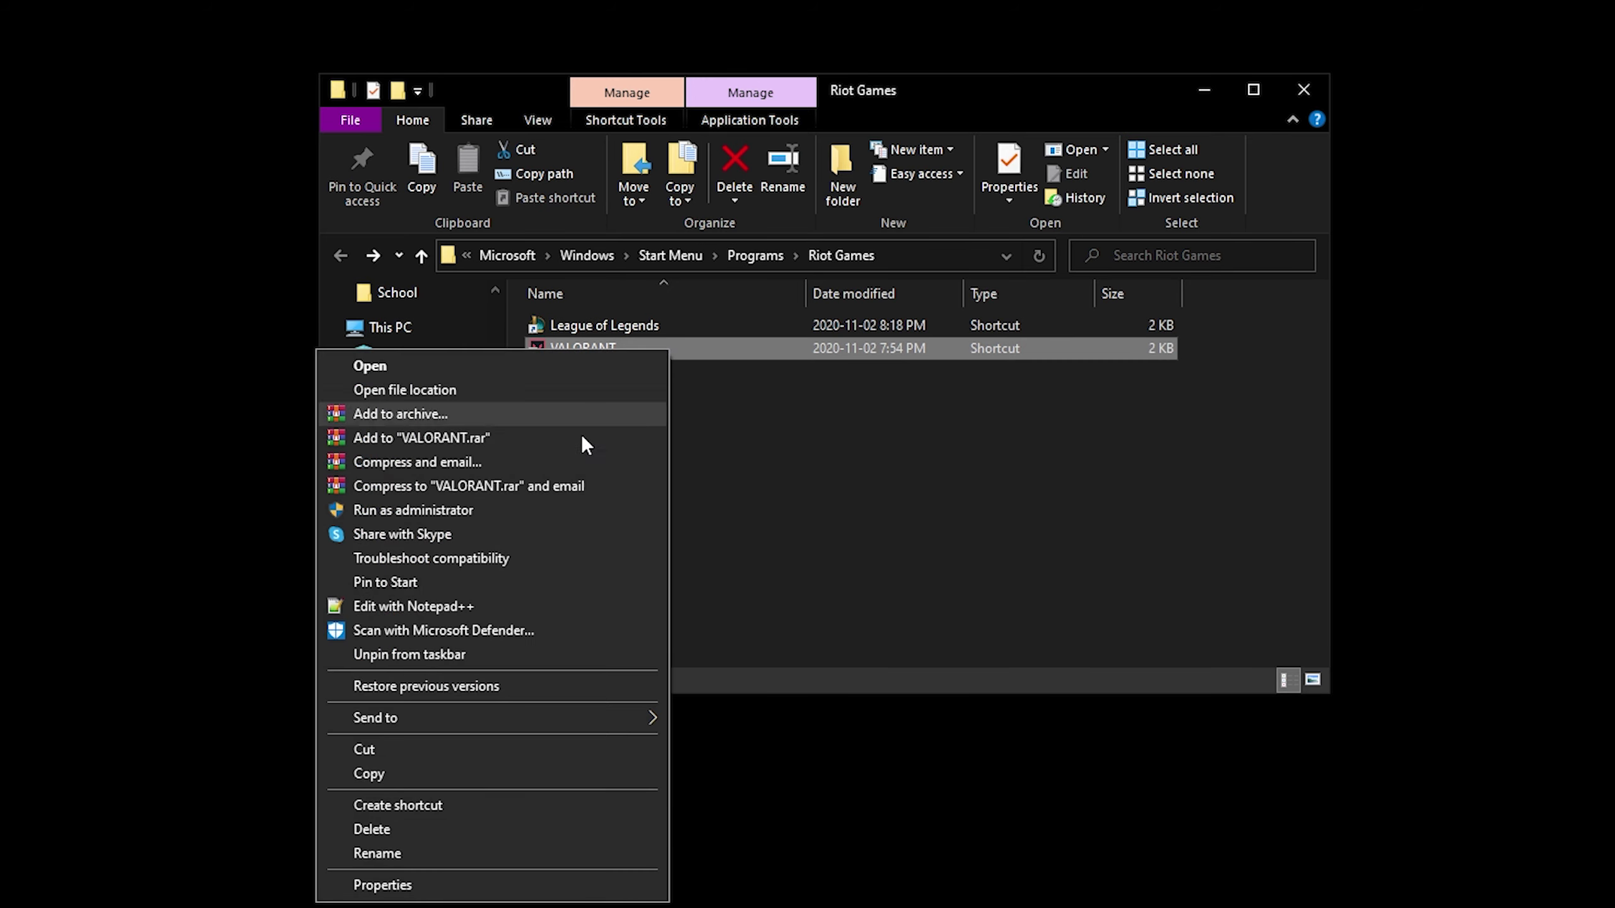
pyautogui.click(382, 885)
pyautogui.moveTo(711, 318); pyautogui.dragTo(524, 144)
pyautogui.click(802, 195)
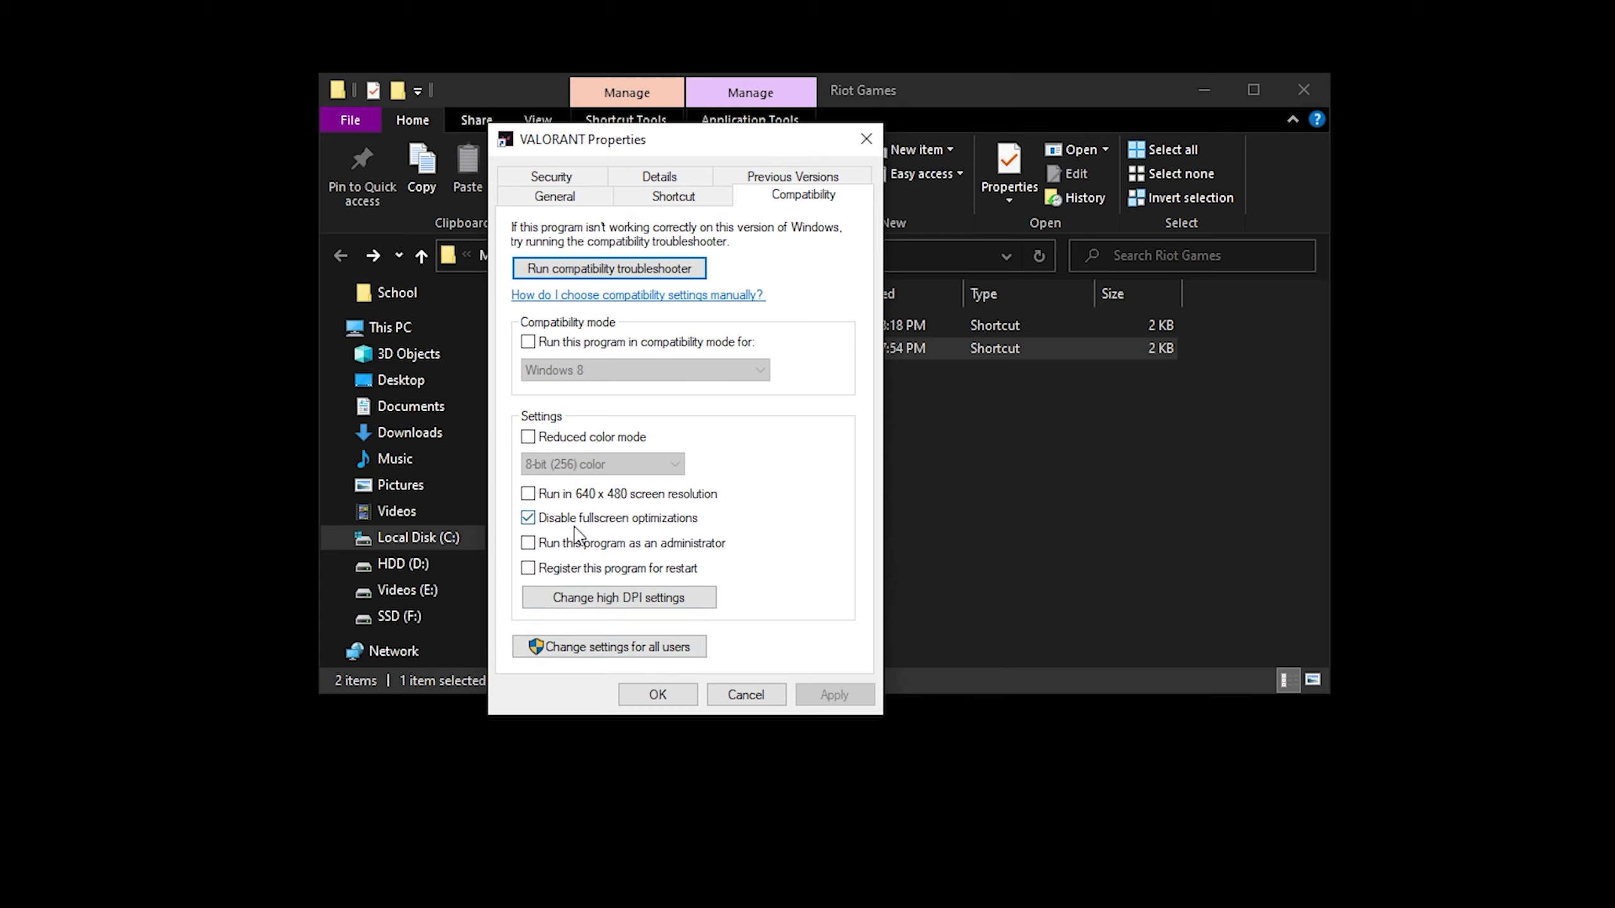
pyautogui.click(658, 694)
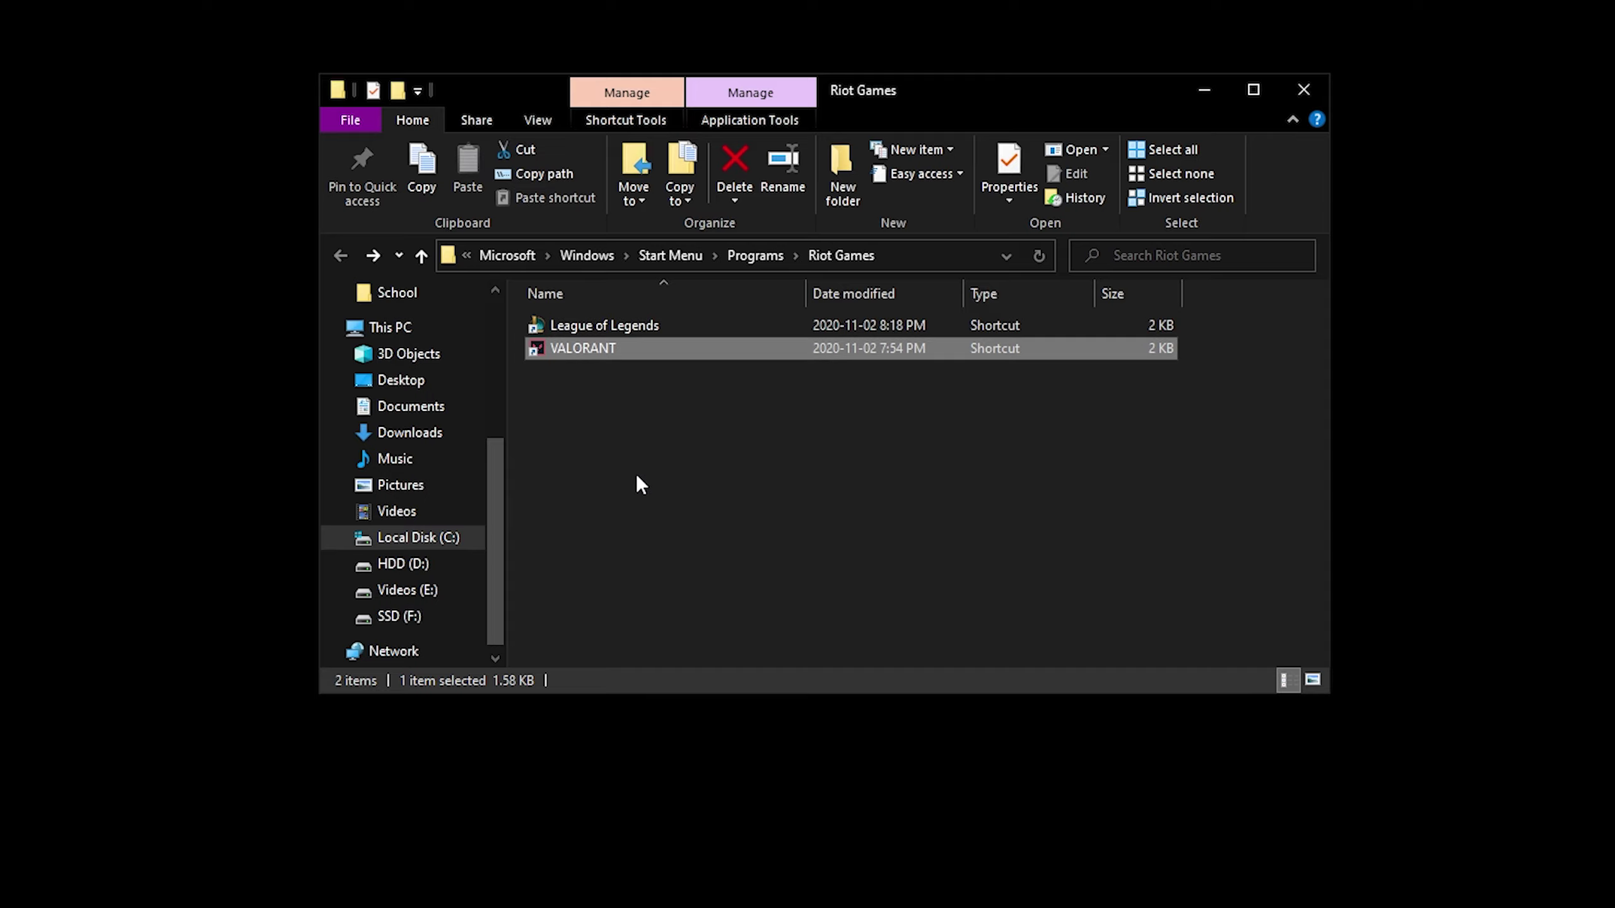